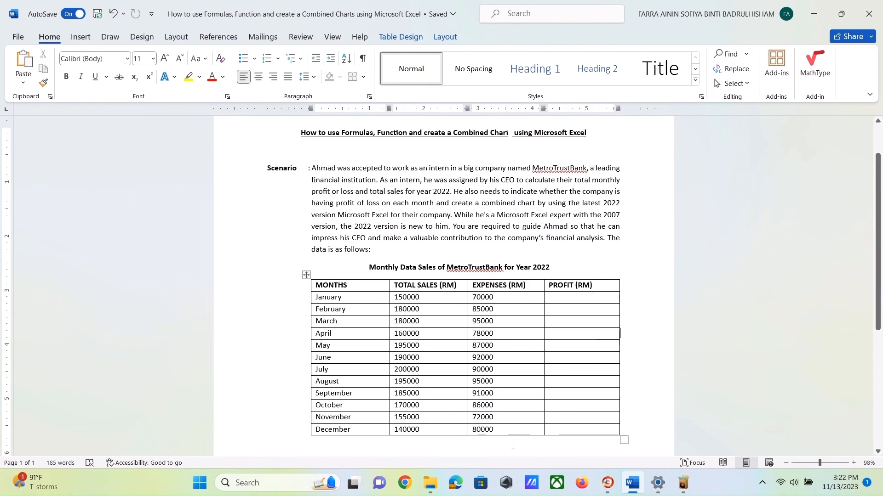
- Open Excel, maximise its window and create a blank workbook
click(200, 484)
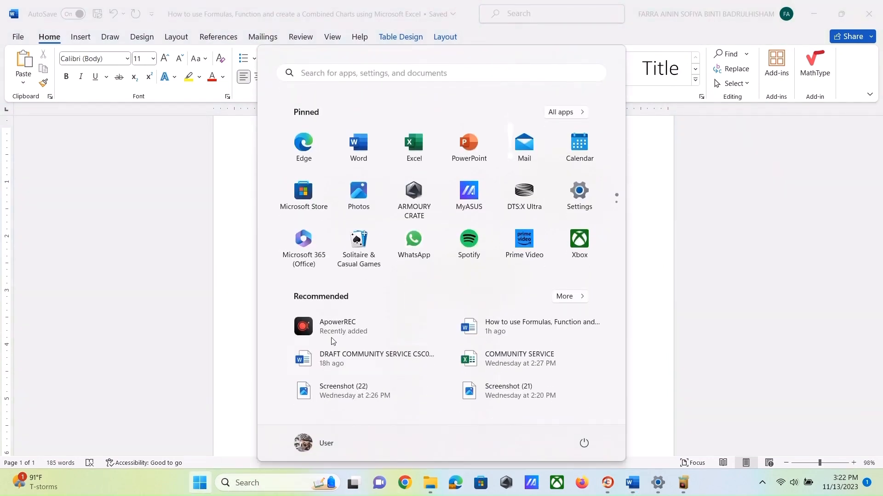
click(413, 146)
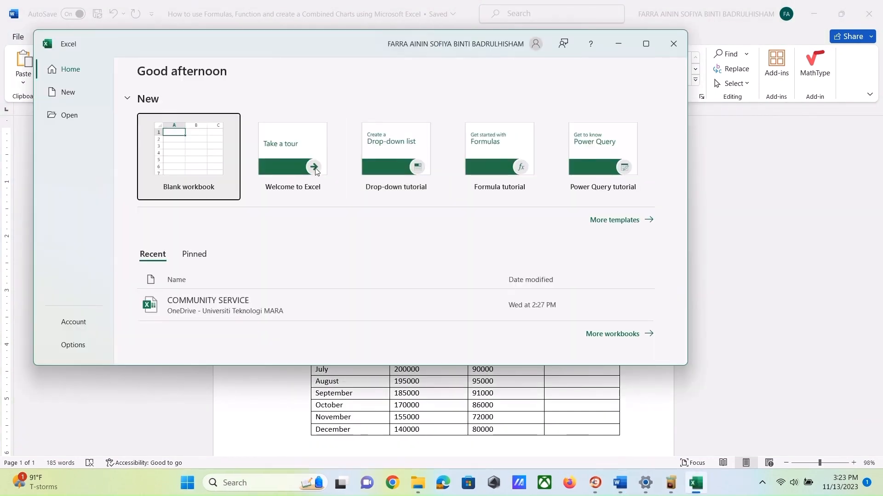
click(646, 45)
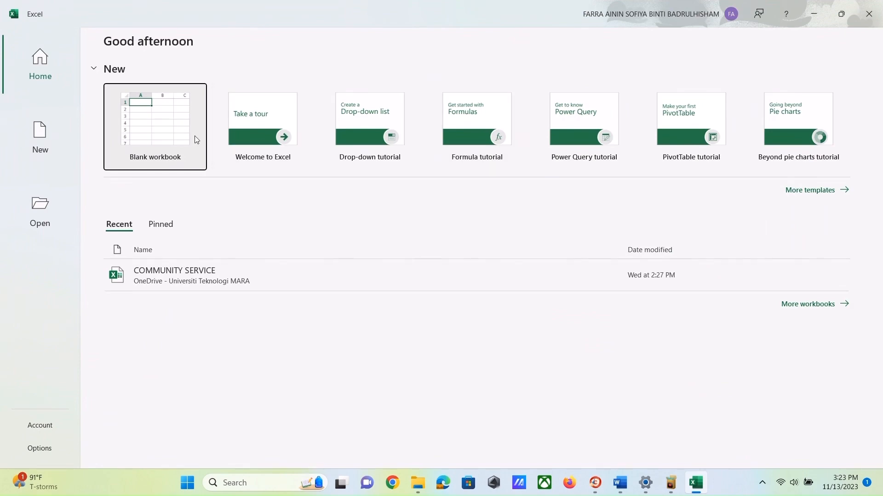
click(156, 139)
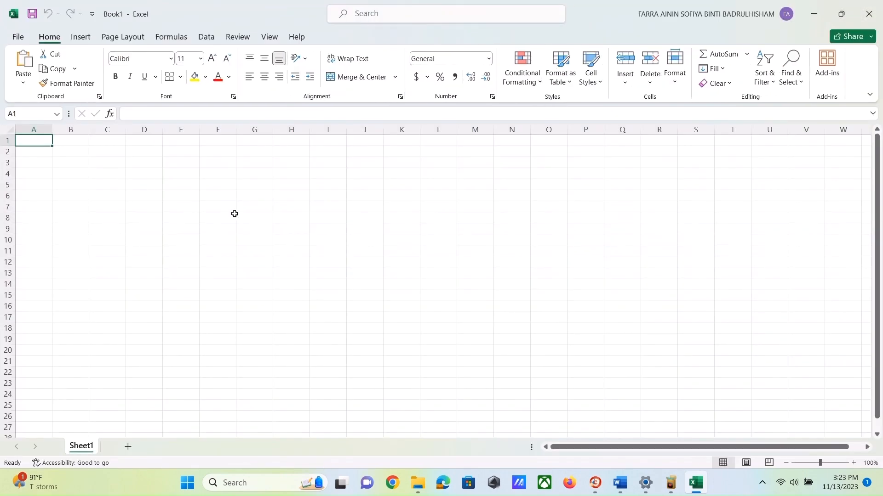
- Copy the monthly sales table from the Word document and paste it into the blank worksheet
click(619, 481)
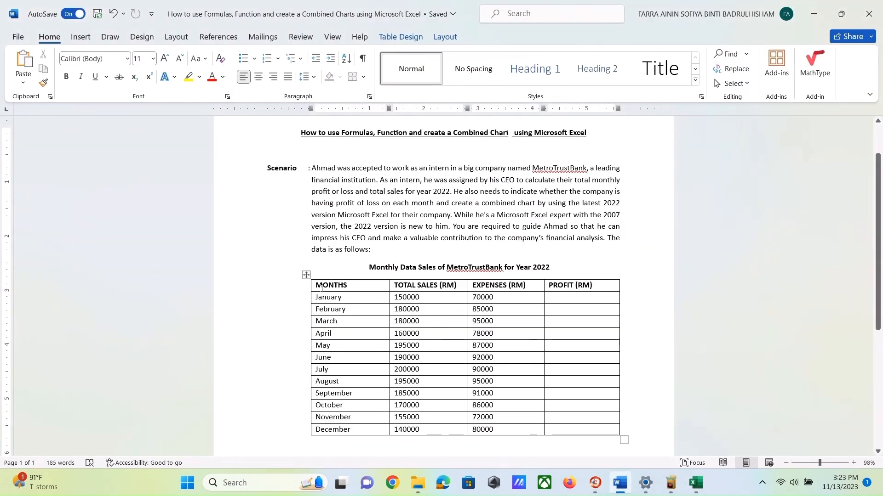
mouse_move(319, 285)
mouse_down()
mouse_move(428, 333)
mouse_move(506, 405)
mouse_move(572, 423)
mouse_up()
key(ctrl+c)
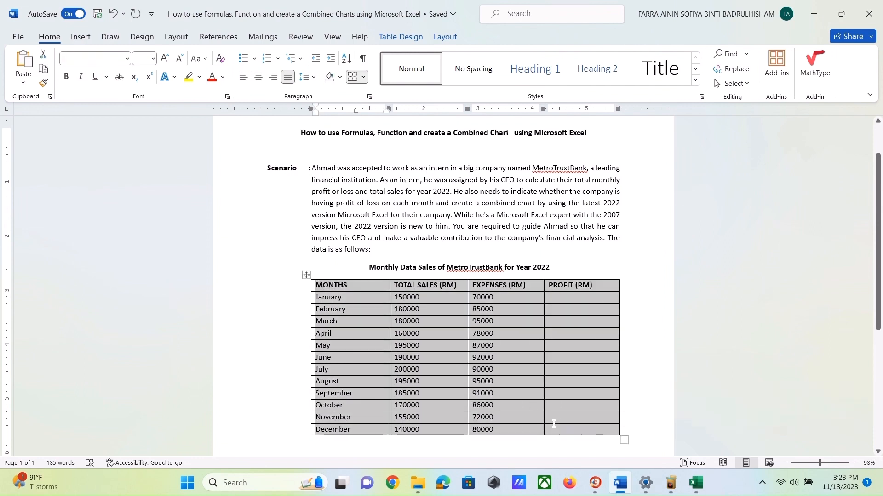
click(695, 482)
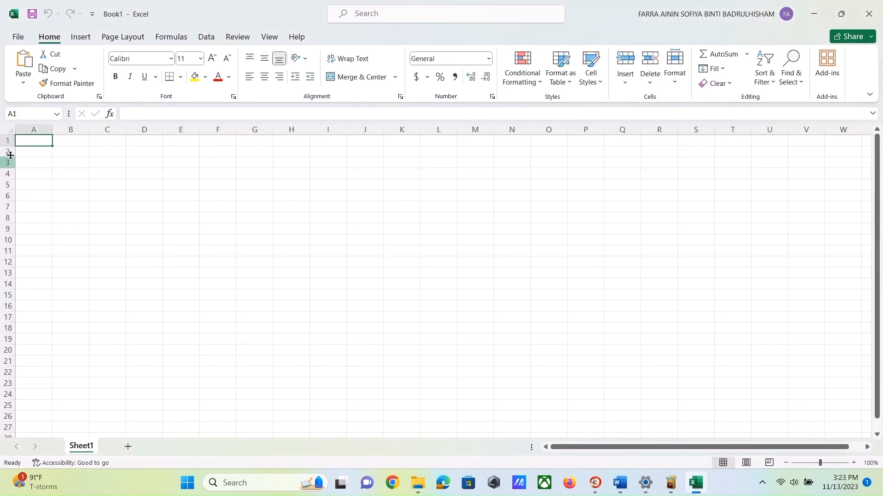
key(ctrl+v)
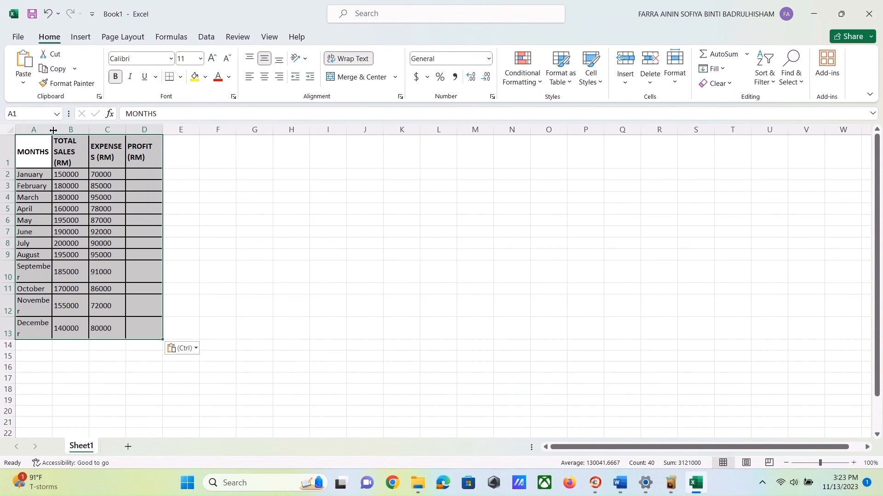
- Widen columns A to D so the headings and month names fit on one line
drag(51, 134, 70, 141)
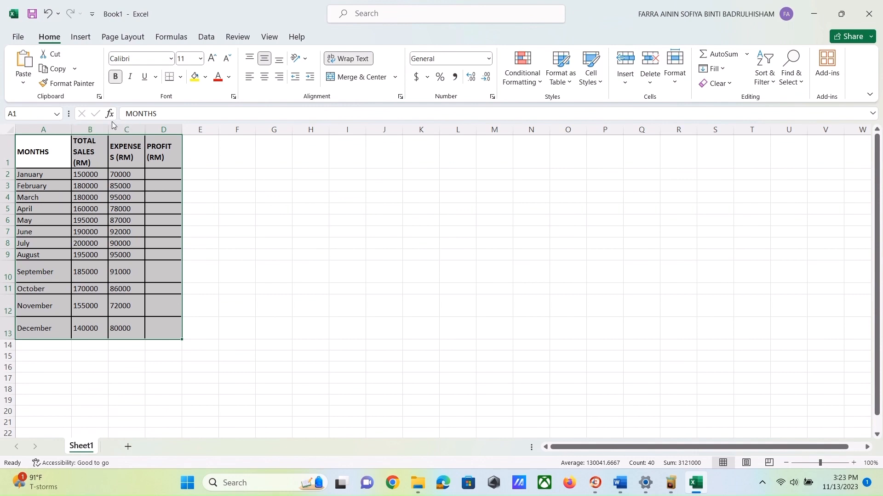
click(98, 131)
drag(109, 133, 138, 138)
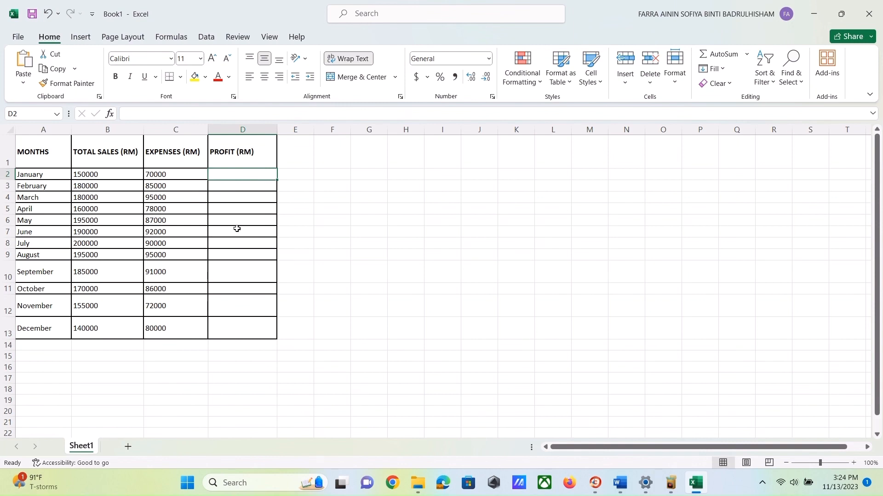
- Enter a formula in D2 that subtracts January's expenses C2 from total sales B2
click(148, 113)
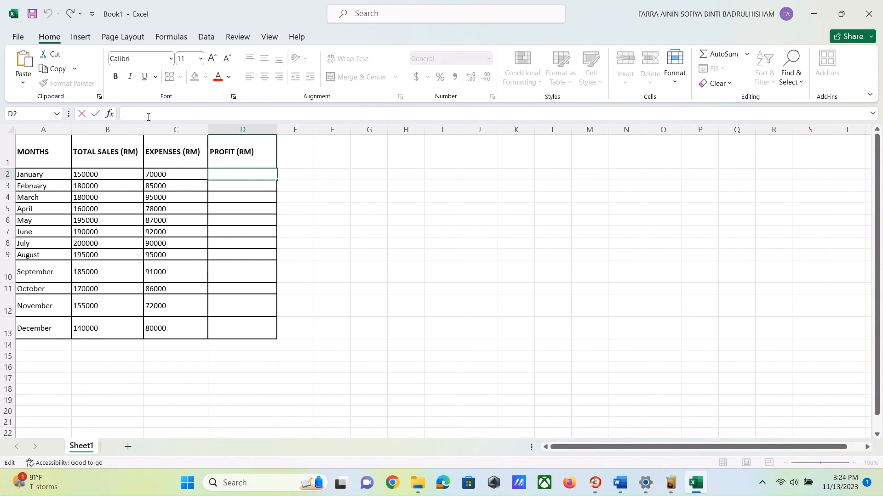
text(=)
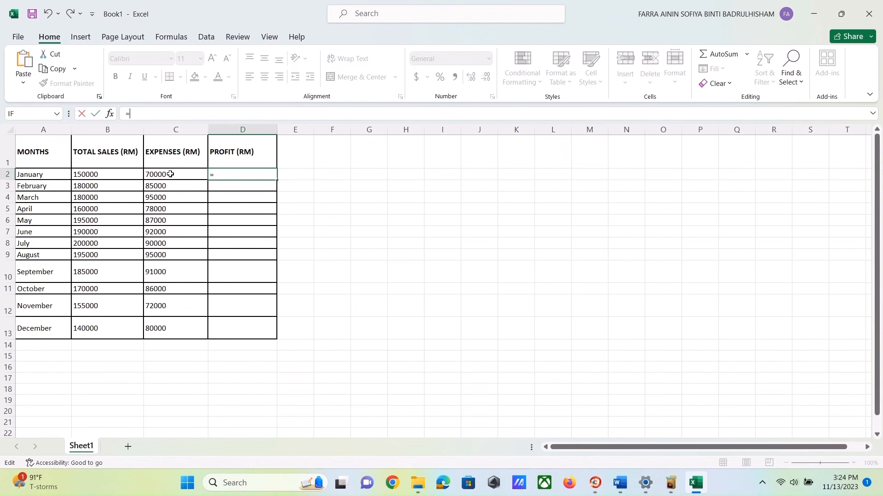
click(123, 173)
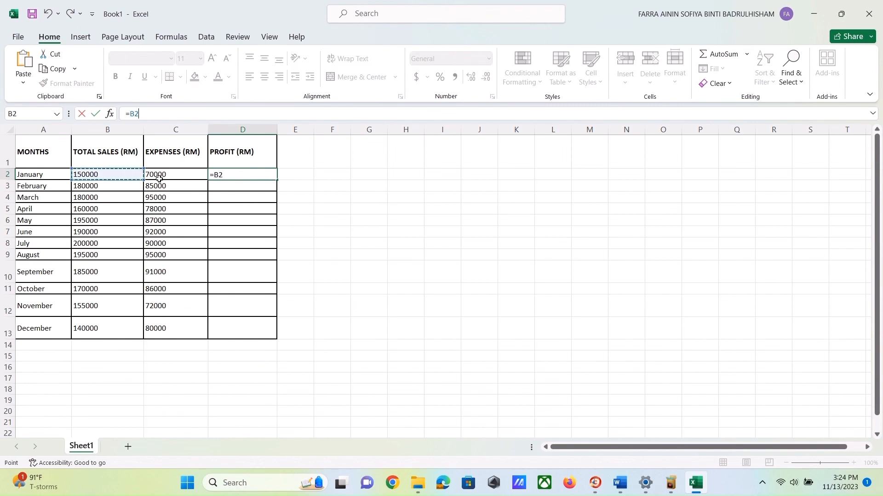
text(-)
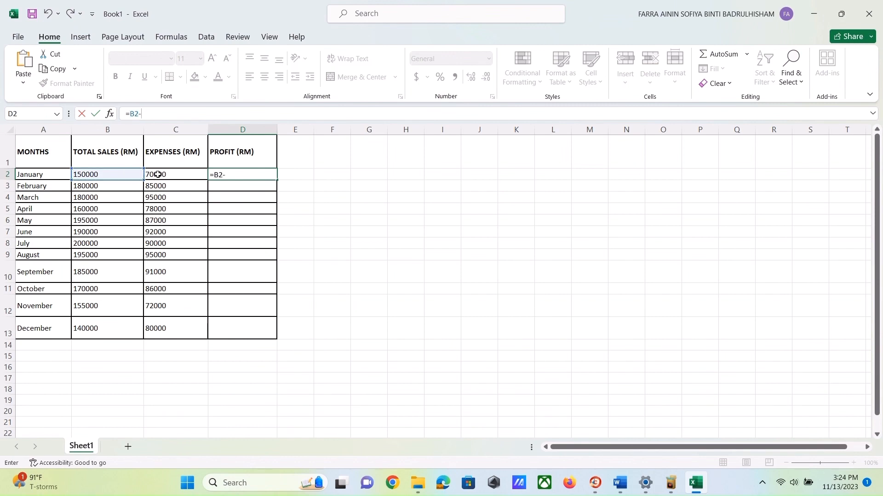
click(159, 175)
key(Return)
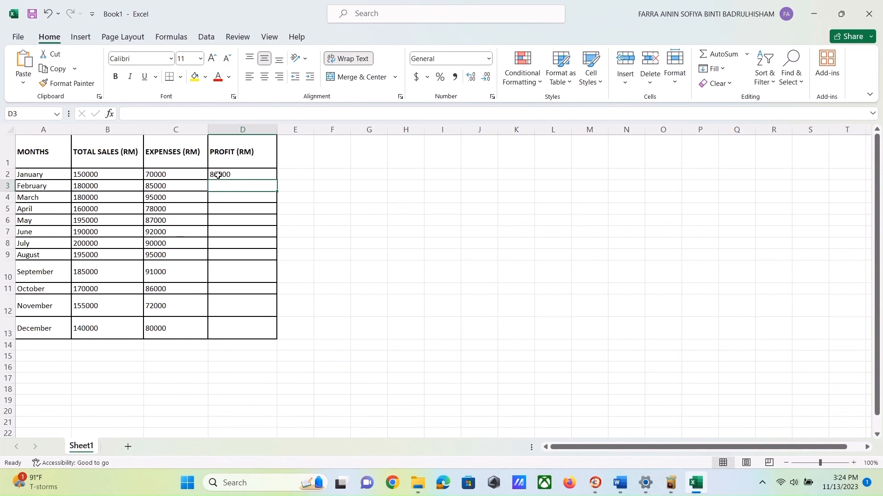
- Fill the profit formula from D2 down to December in D13
click(247, 175)
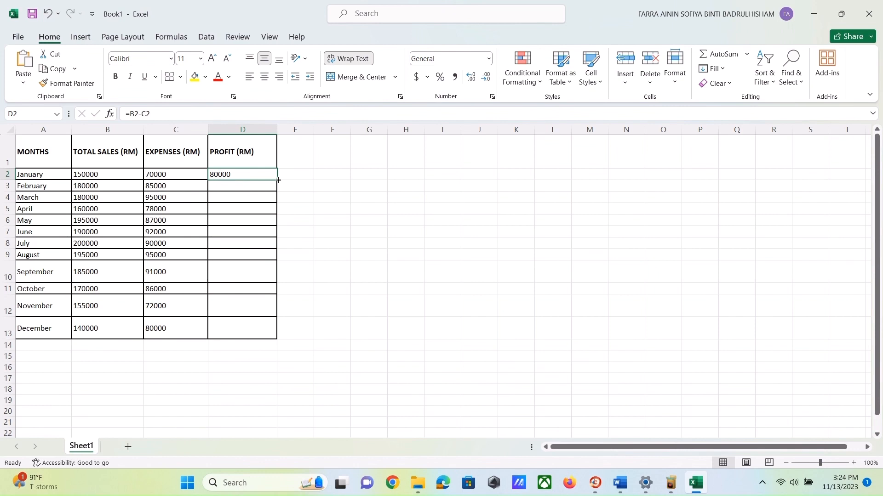
drag(278, 180, 282, 336)
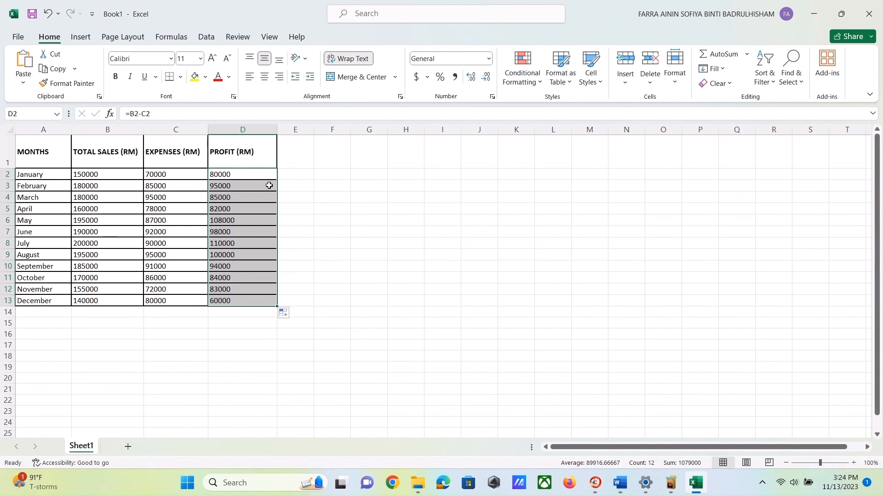
- Add a bold RESULTS heading in E1 beside the PROFIT (RM) column
click(295, 163)
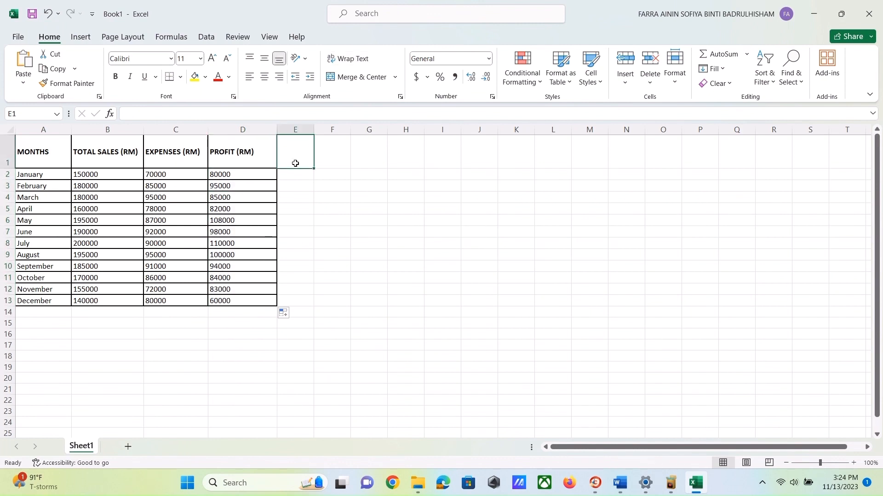
click(261, 65)
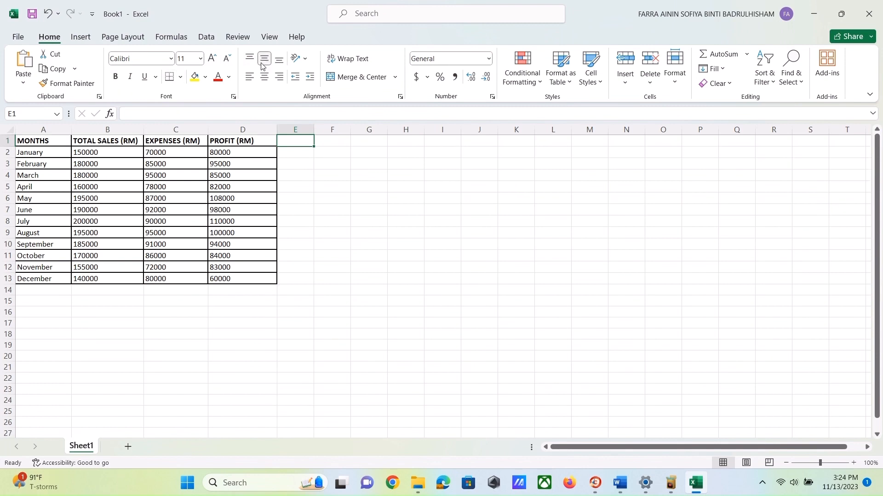
click(116, 76)
text(res)
key(BackSpace)
key(BackSpace)
key(BackSpace)
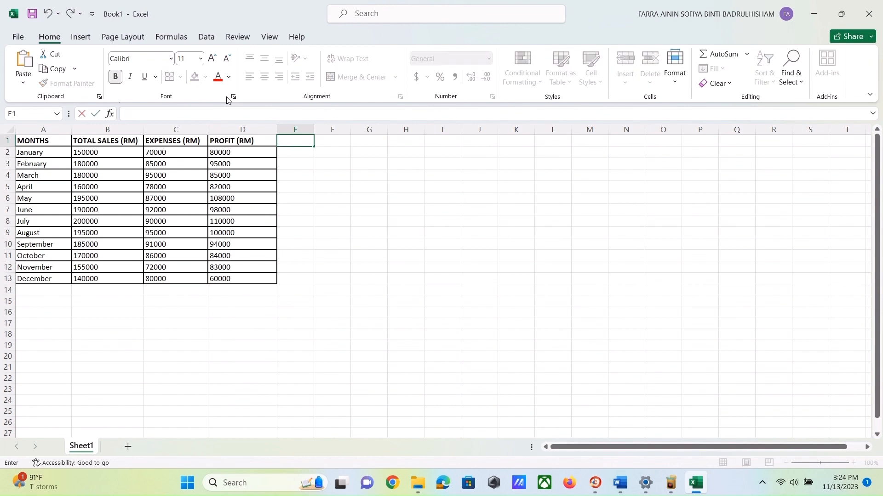
text(RESULTS)
click(290, 154)
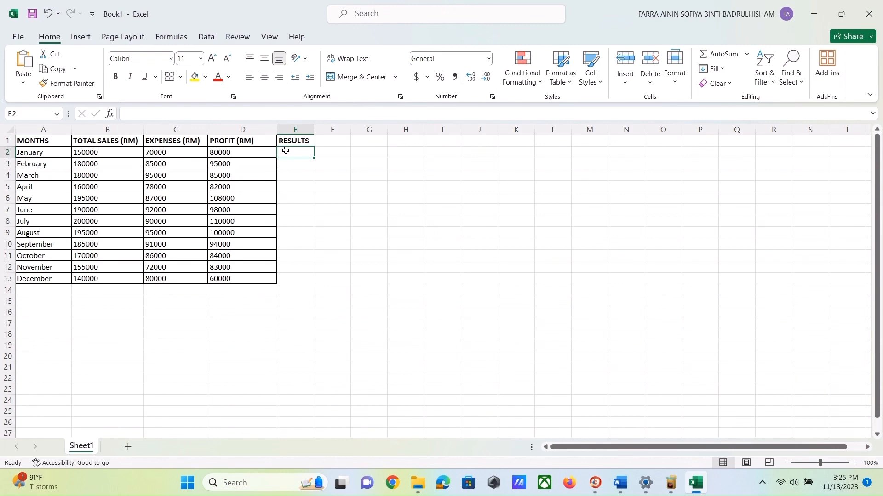
- Insert an IF function in E2 testing D2>C2, returning "PROFIT" if true and "LOSS" if false
click(83, 37)
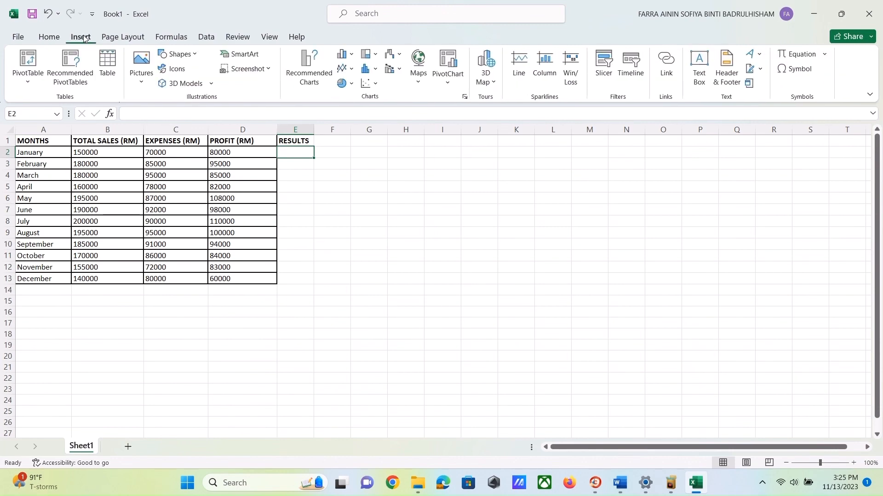
click(160, 37)
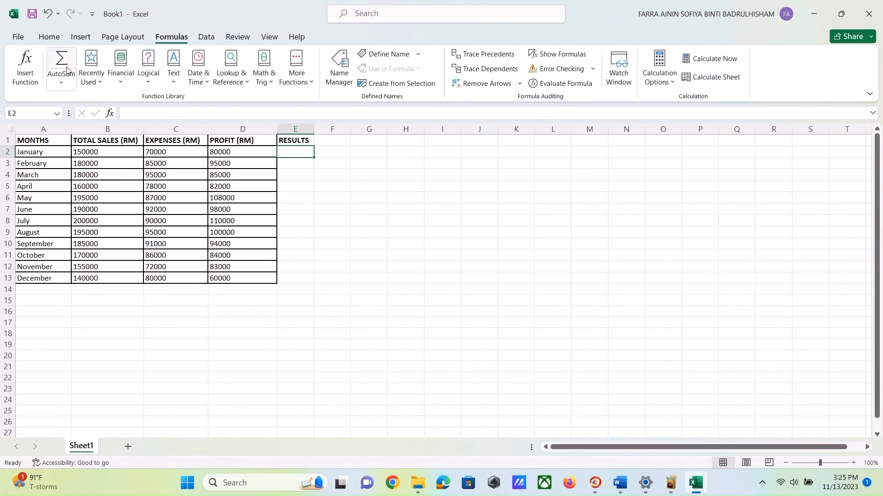
click(25, 75)
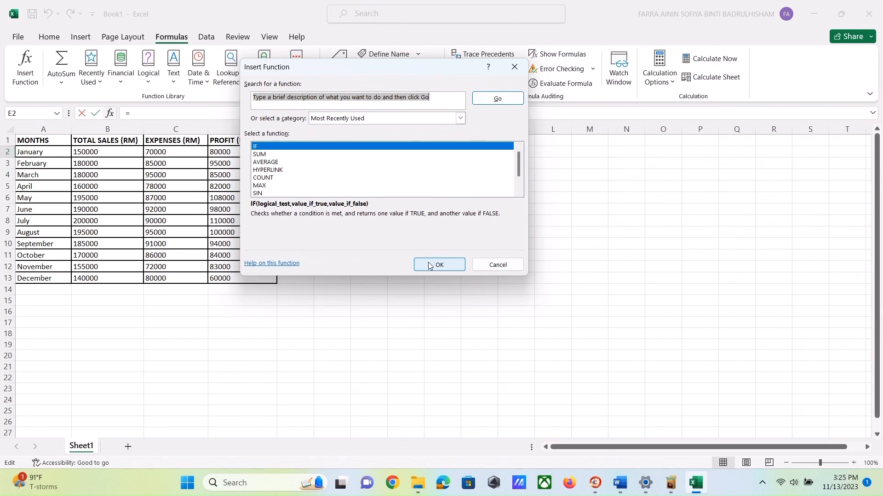
click(428, 266)
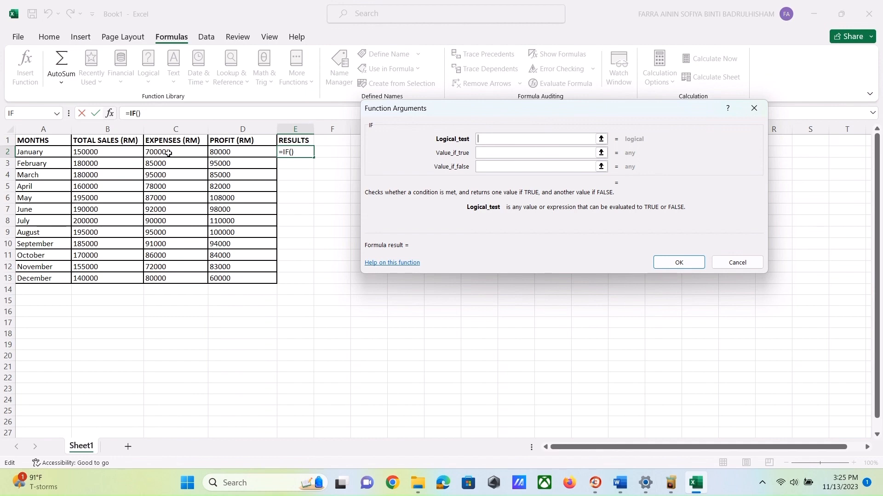
click(230, 152)
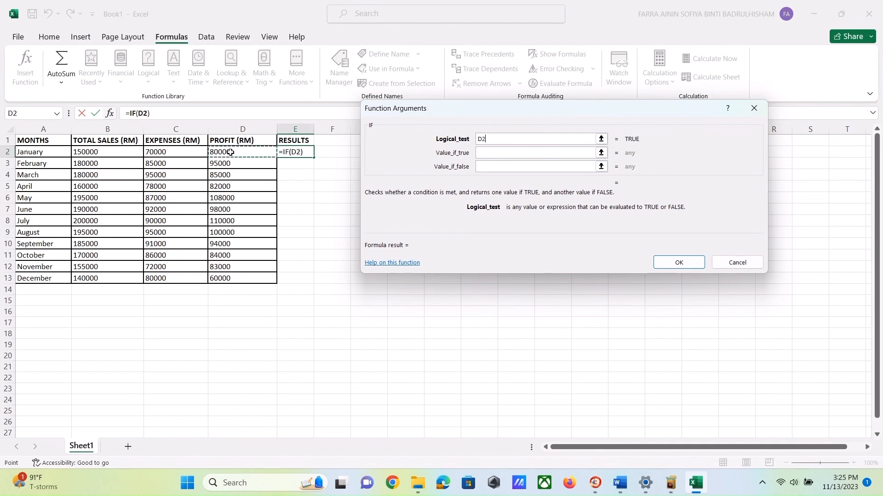
text(>)
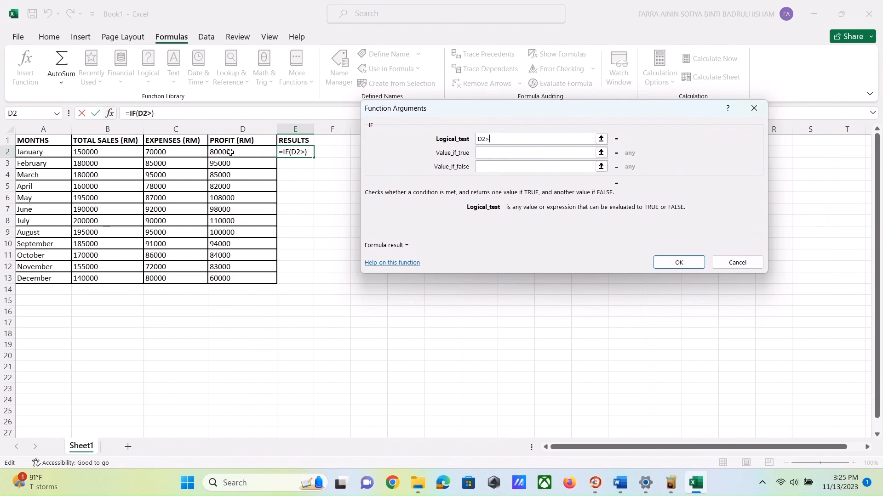
click(188, 149)
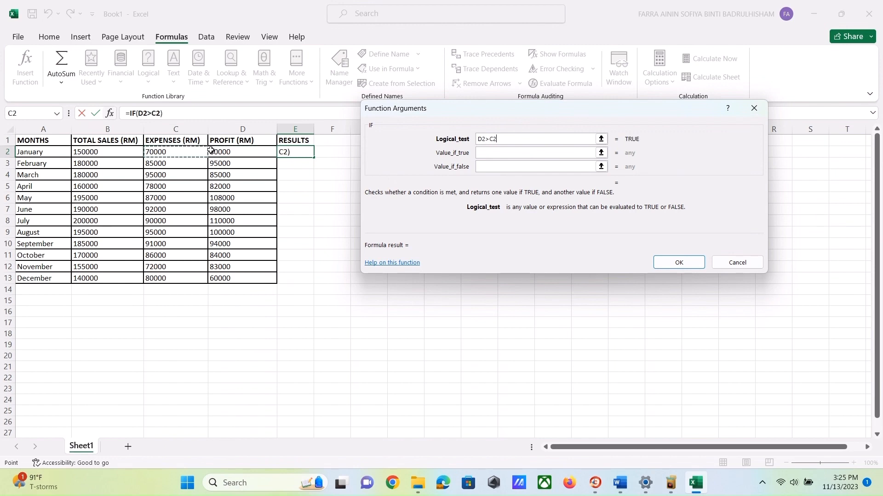
click(519, 155)
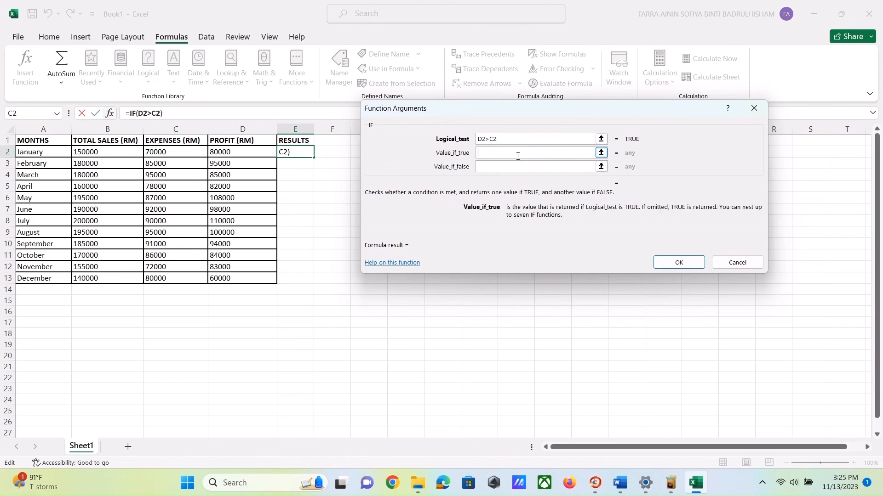
text(ROFIT)
click(513, 167)
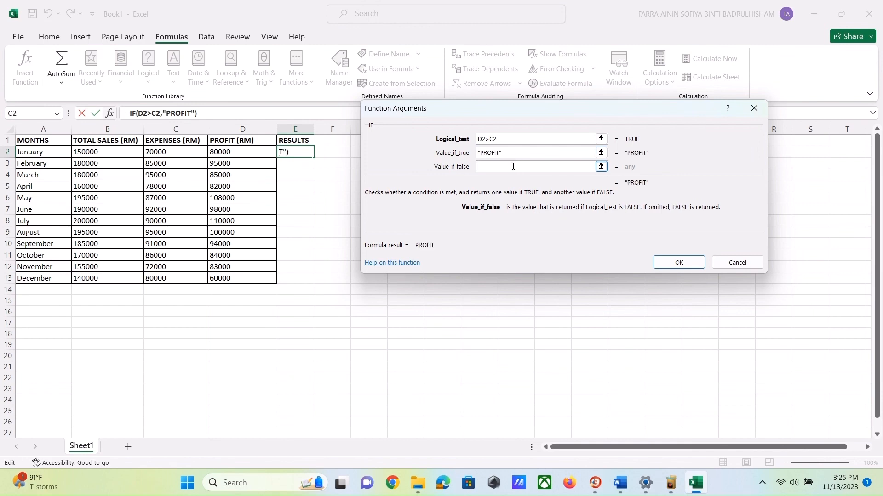
text(LOSS)
click(677, 263)
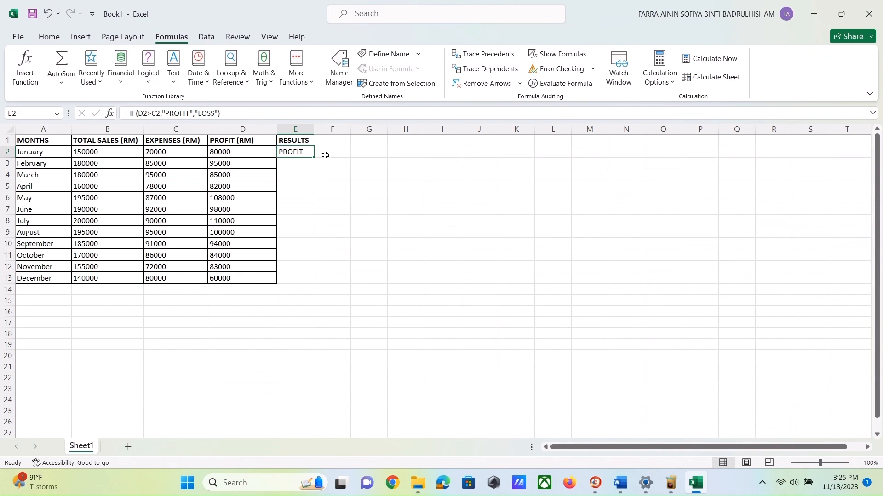
- Fill the IF formula down to E13 and inspect the copied formulas in several result cells
drag(314, 158, 315, 288)
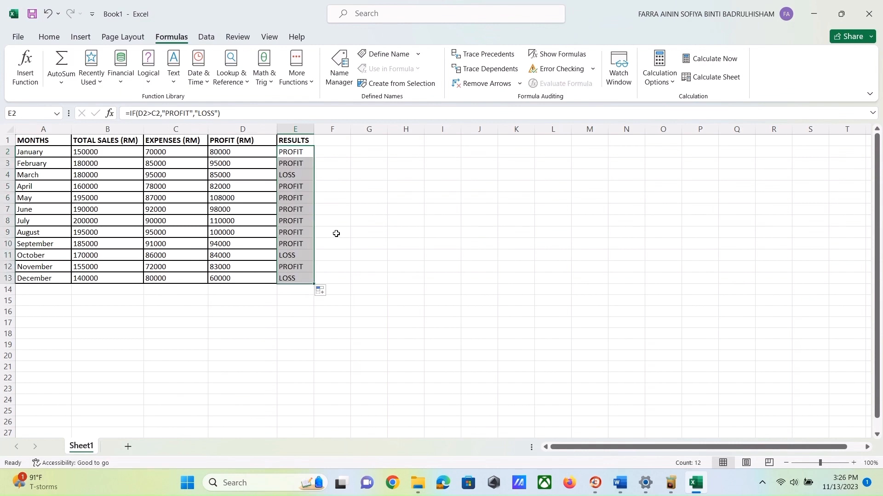
click(334, 276)
click(297, 201)
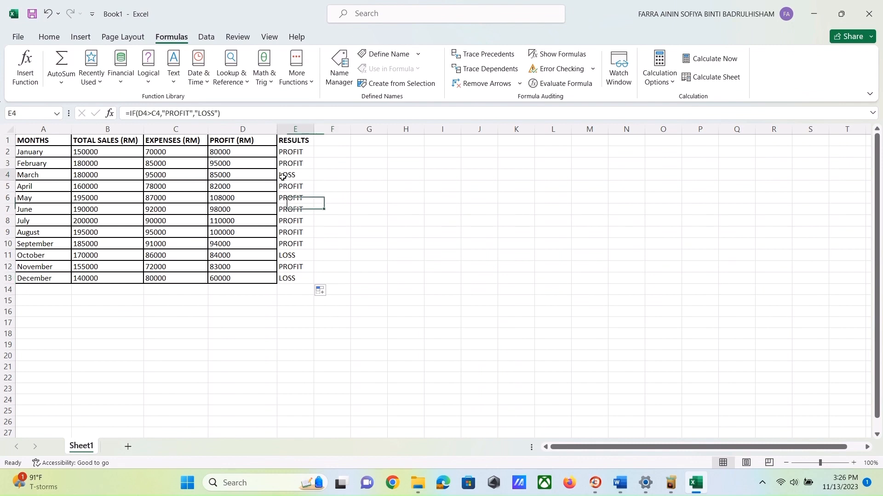
click(285, 177)
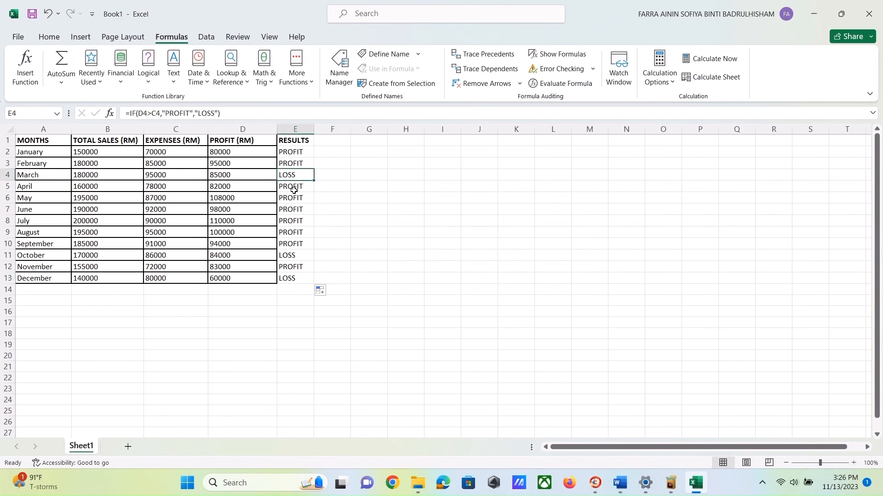
click(298, 256)
click(292, 279)
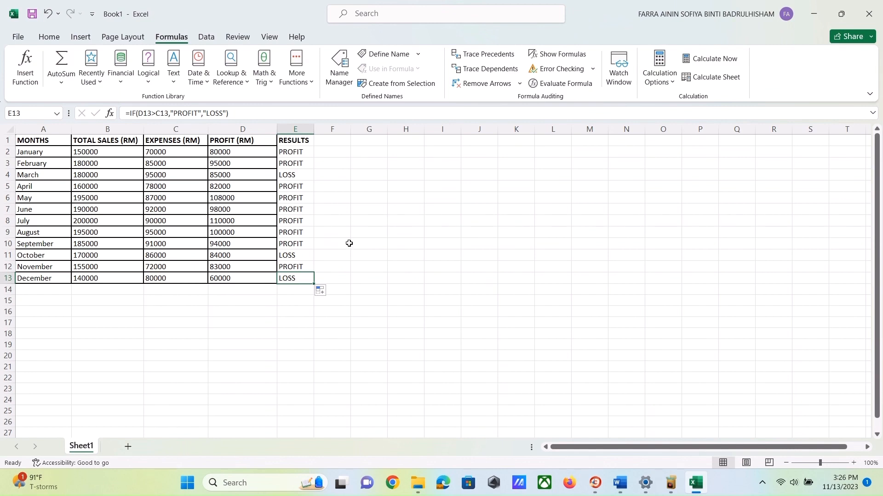
- Enter a bold label TOTAL PROFIT OF YEAR 2022 in B15 below the table
click(117, 302)
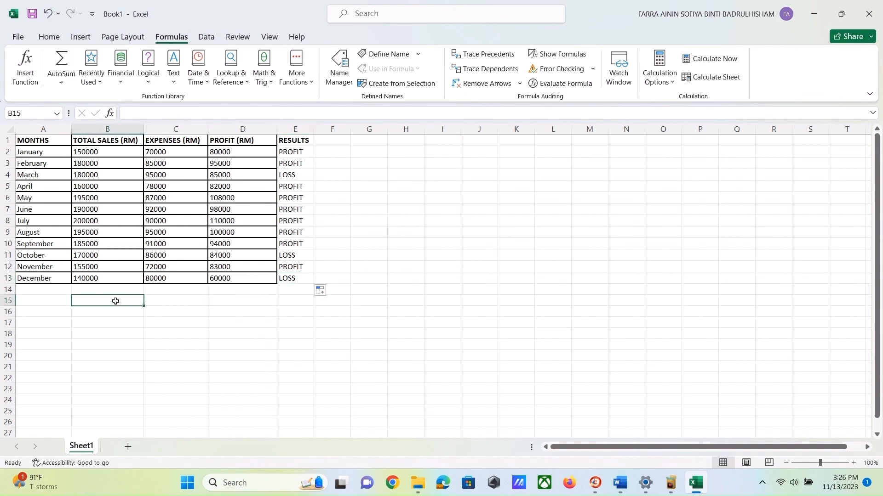
text(TOTAL PROFIT OF YEAR)
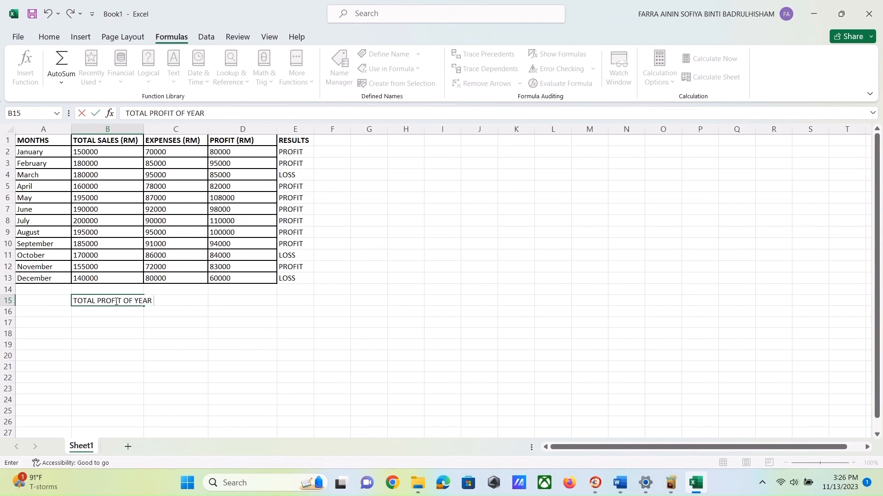
text(22)
click(62, 35)
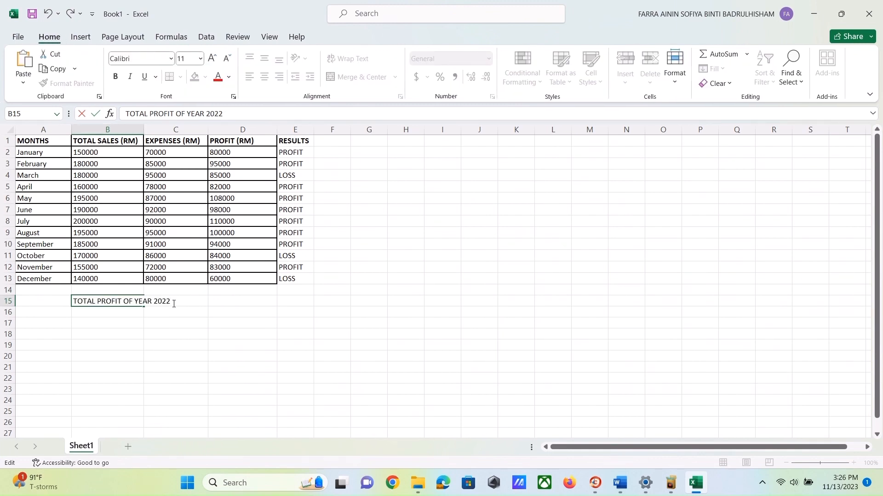
drag(171, 303, 73, 302)
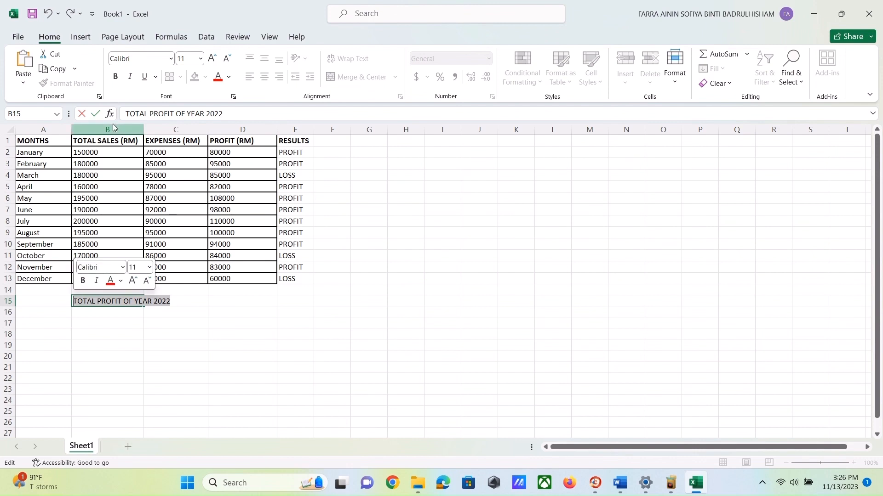
click(116, 77)
- Insert a SUM function in D15 totalling the profit range D2:D13
click(226, 302)
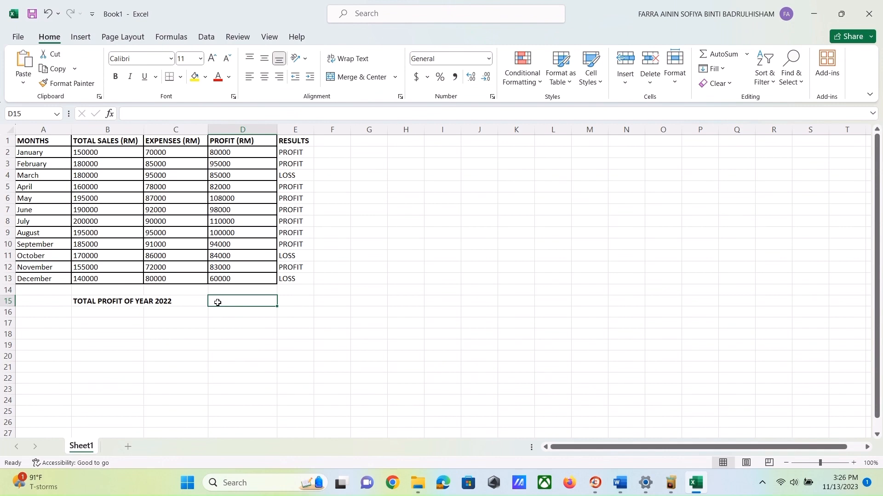
click(110, 114)
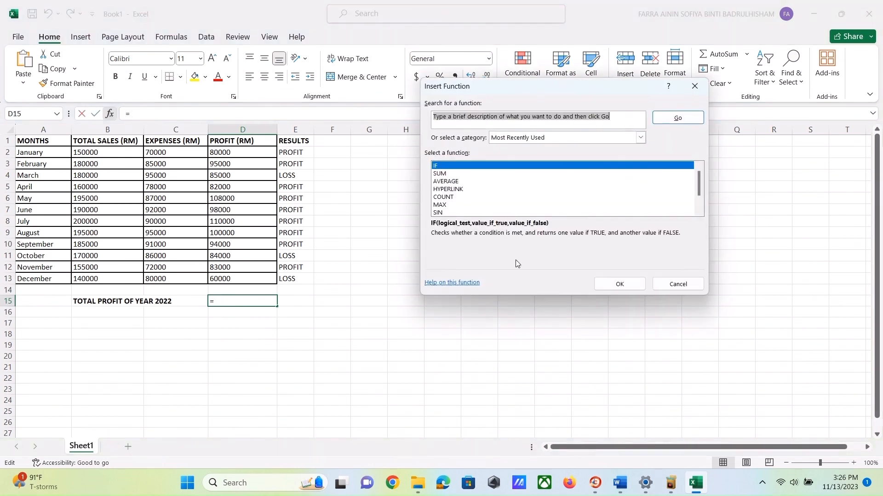
click(444, 174)
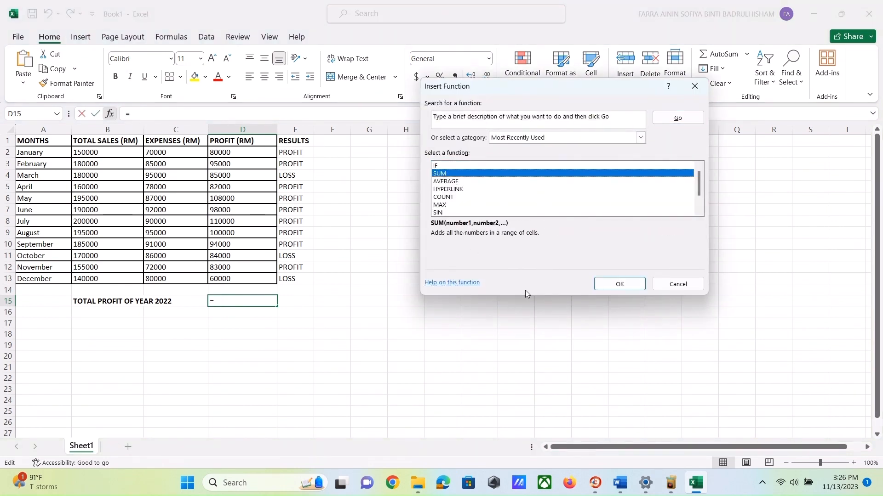
click(618, 285)
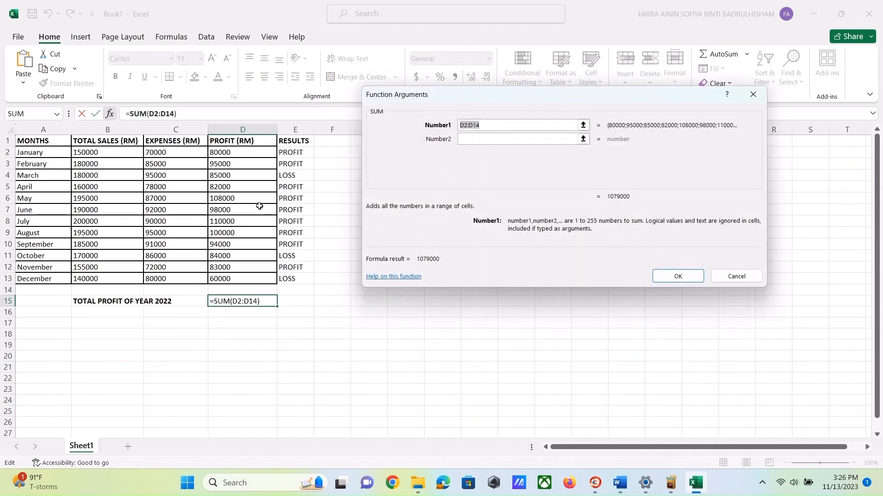
drag(227, 149, 250, 279)
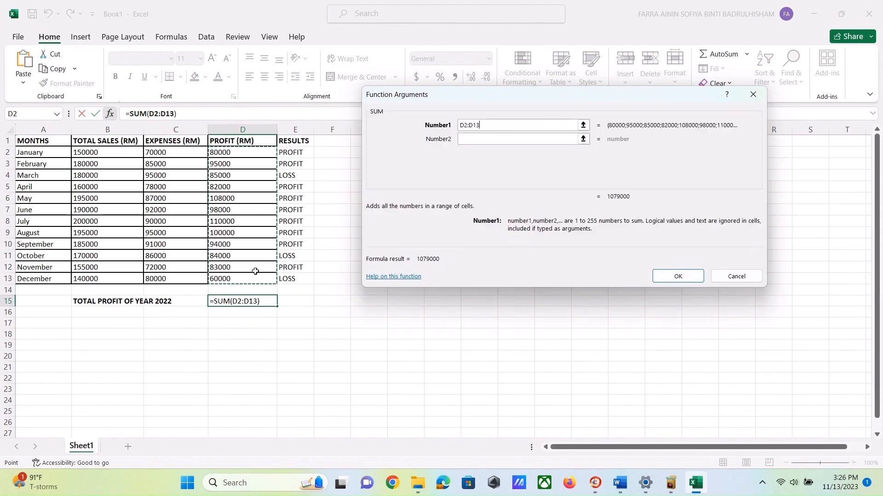
click(677, 276)
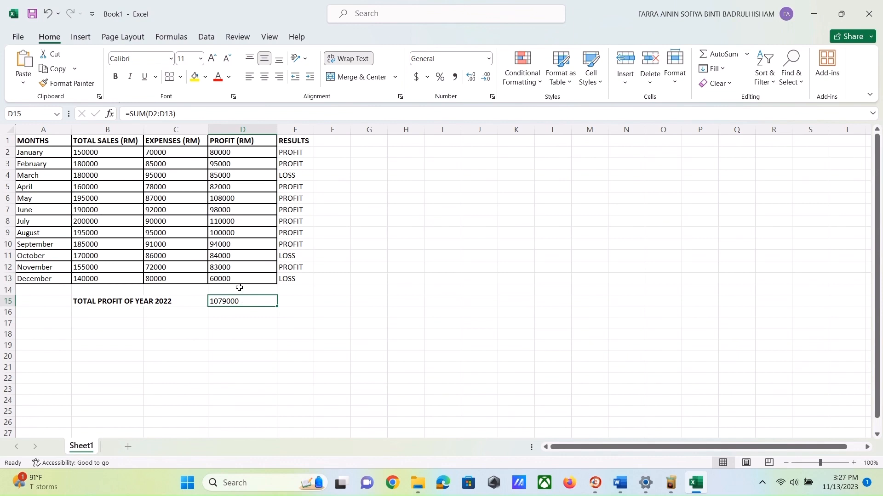
- Insert a clustered column–line combo chart from A1:D13 and move it beside the table
click(46, 142)
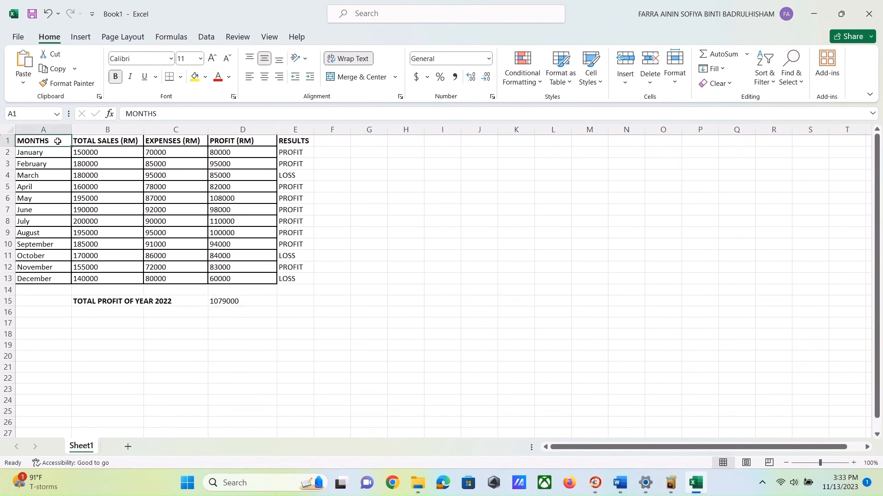
drag(57, 141, 243, 274)
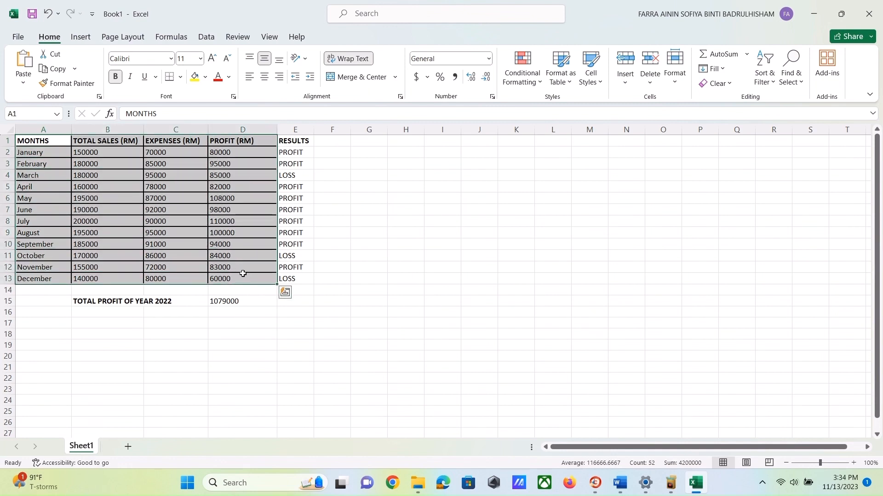
click(80, 36)
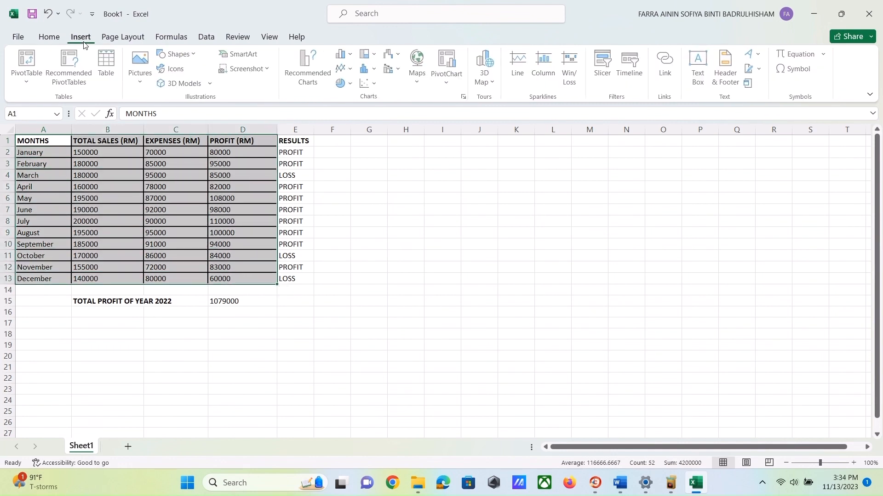
click(398, 74)
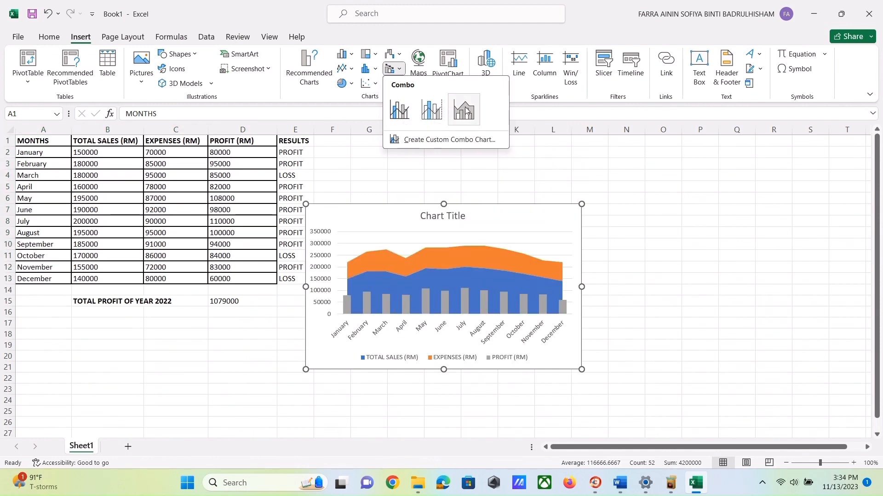
click(391, 110)
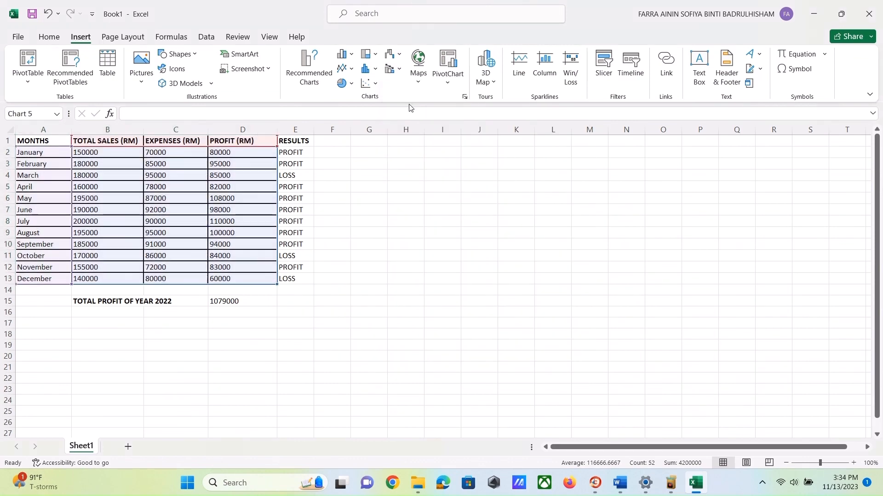
drag(491, 221, 547, 178)
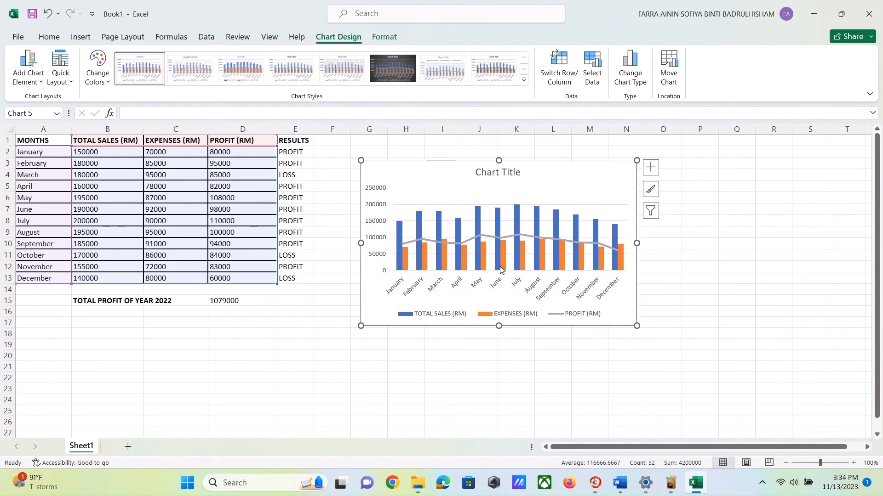
- Copy the heading Monthly Data Sales of MetroTrustBank for Year 2022 from the Word document and paste it as the chart title
click(620, 483)
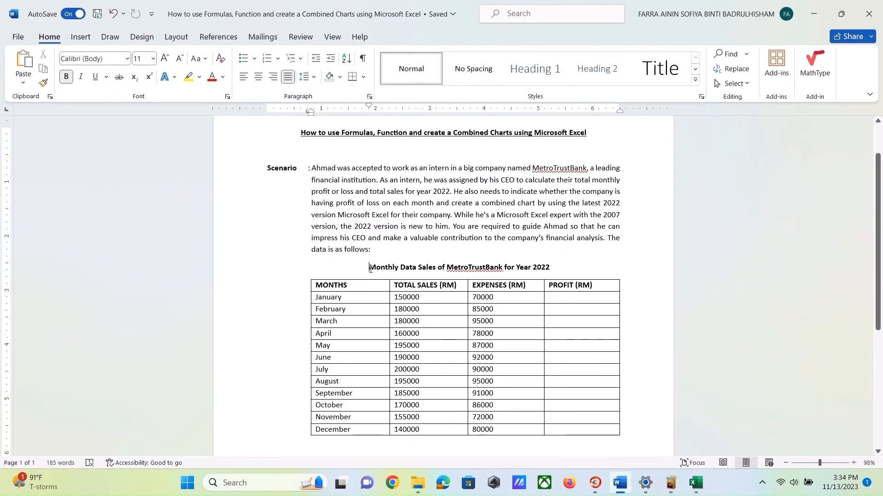
drag(370, 268, 548, 265)
click(696, 482)
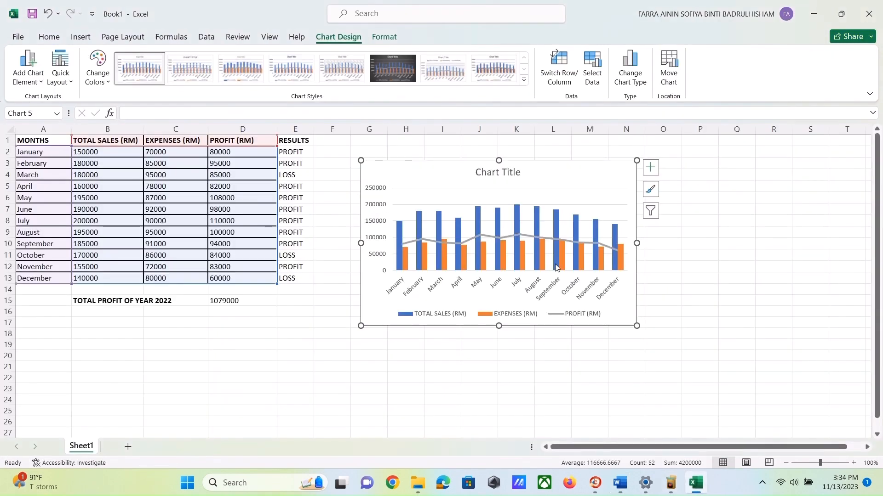
click(506, 177)
click(519, 172)
text(MONTHLY DATA SALES OF METROTRUSTBANK FOR YEAR 2022)
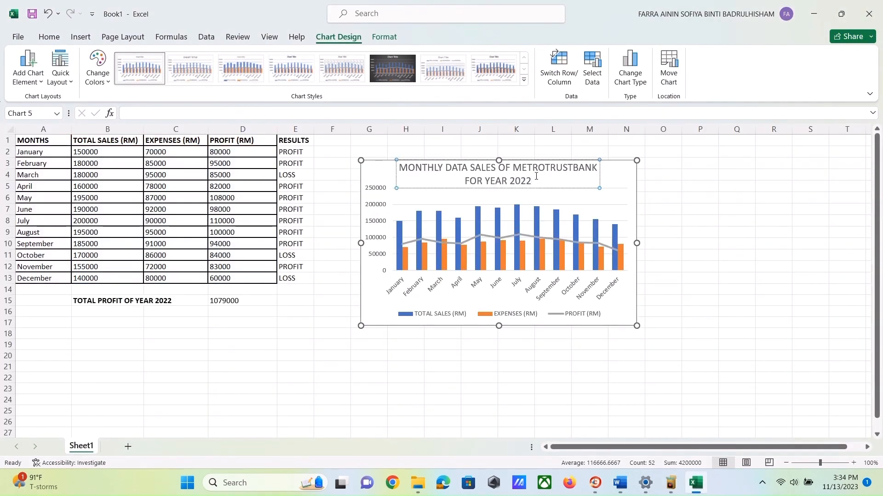
- Format the chart title text in Century Gothic and bold
drag(535, 177, 398, 167)
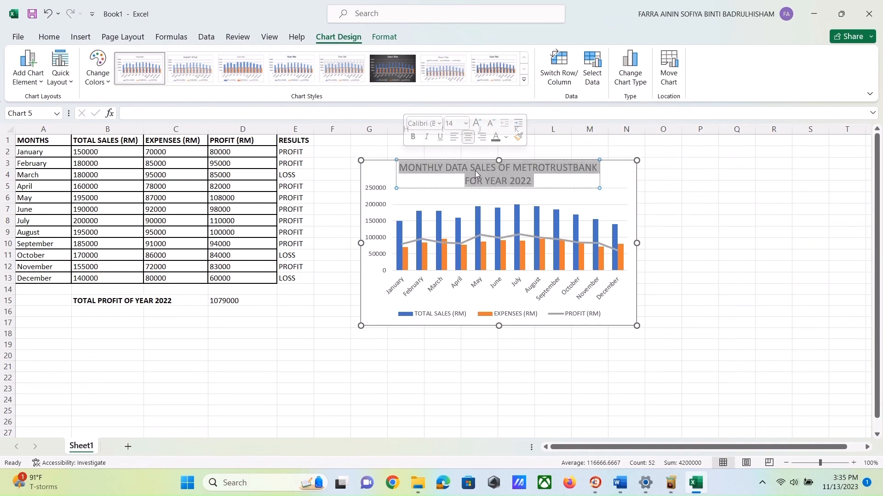
click(440, 126)
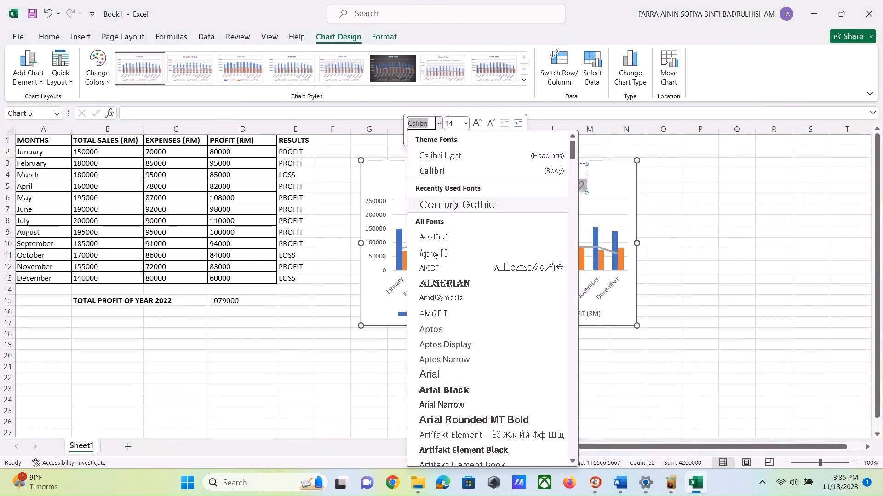
click(455, 203)
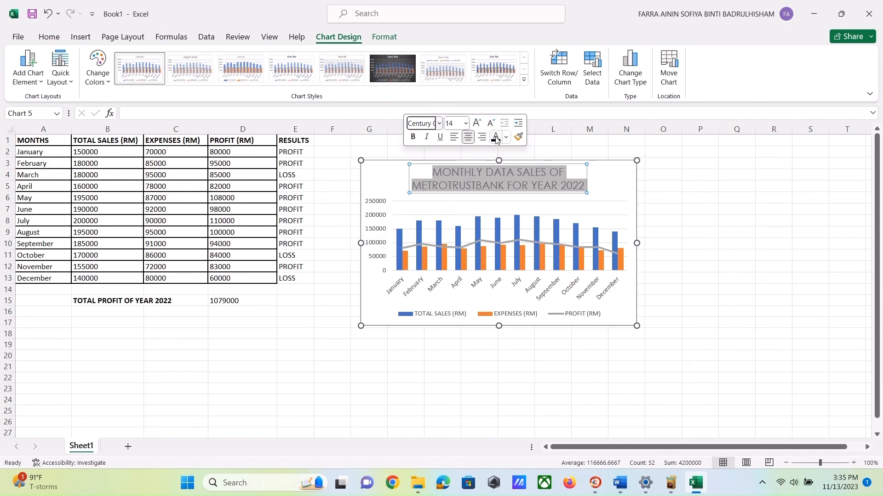
click(413, 137)
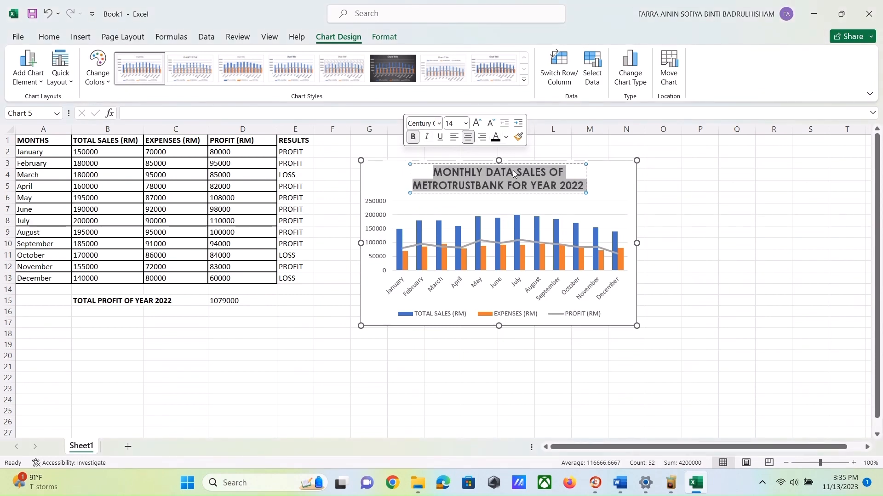
- Turn on axis titles for the chart through the chart elements options
click(594, 191)
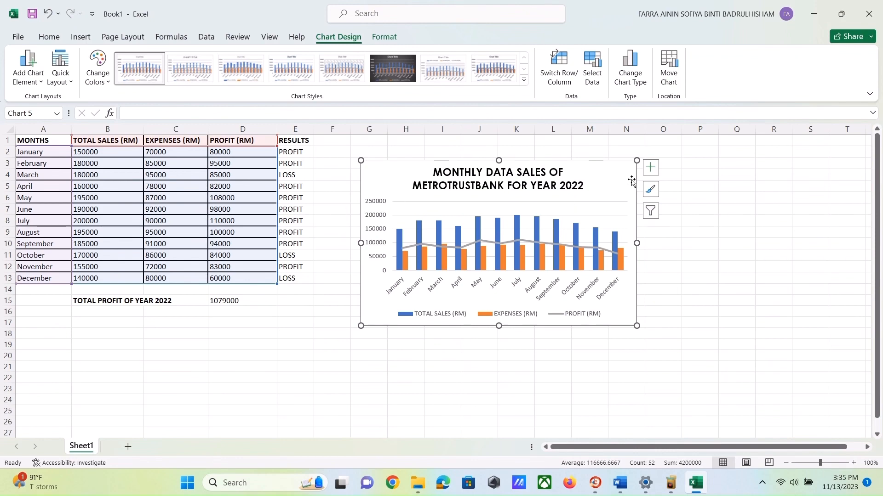
click(650, 168)
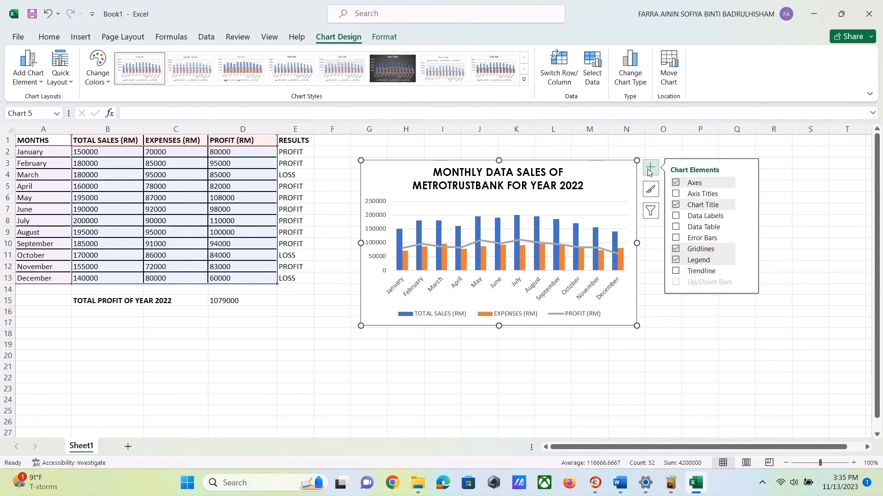
click(675, 183)
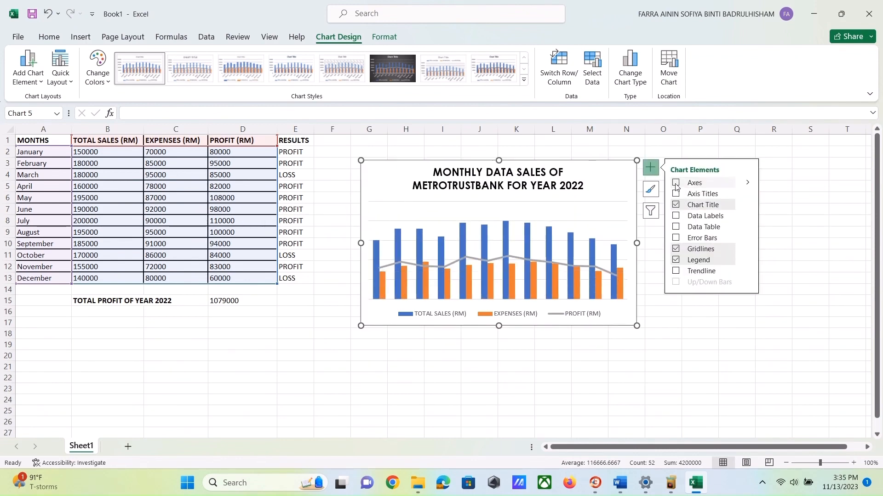
click(675, 183)
click(677, 194)
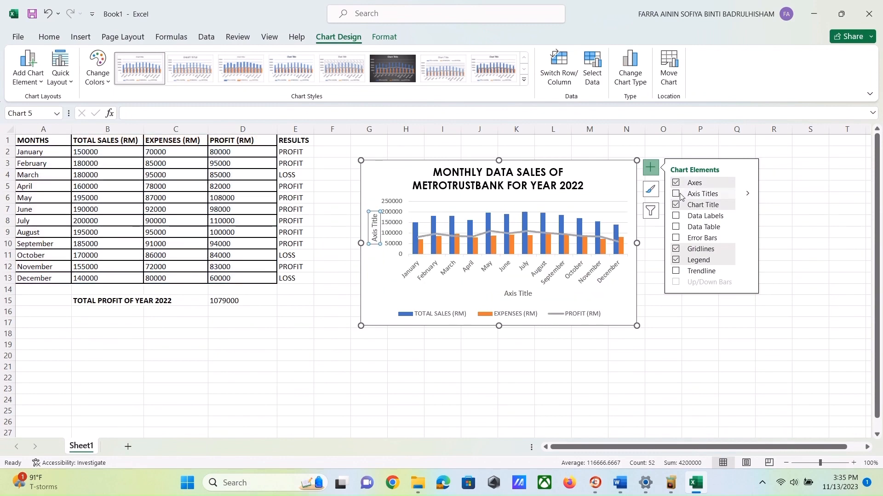
- Rename the horizontal axis title as MONTH
click(528, 293)
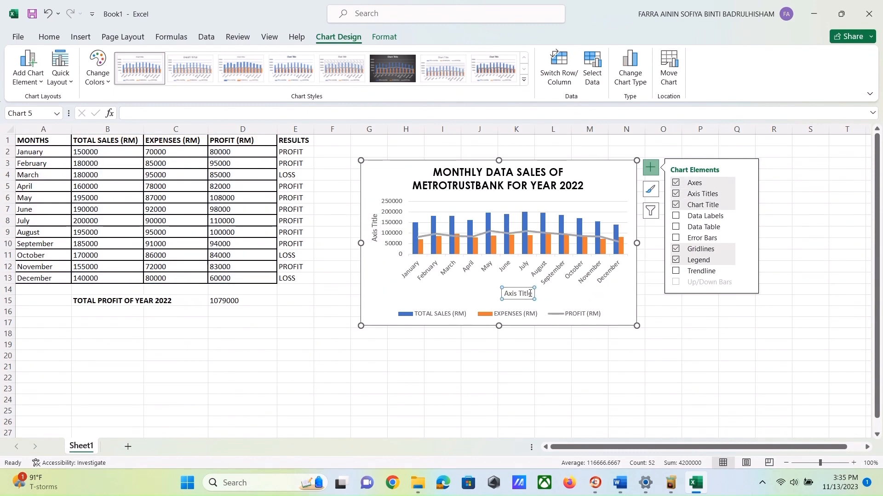
drag(529, 293, 508, 298)
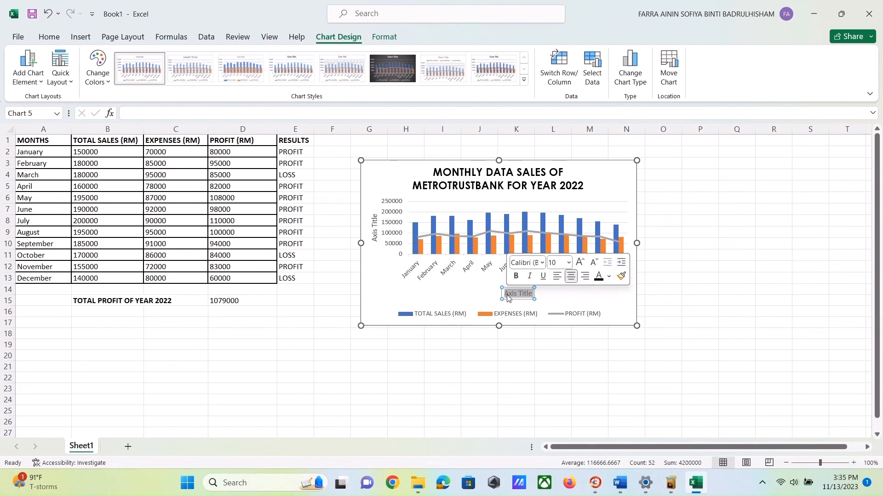
text(MONTH)
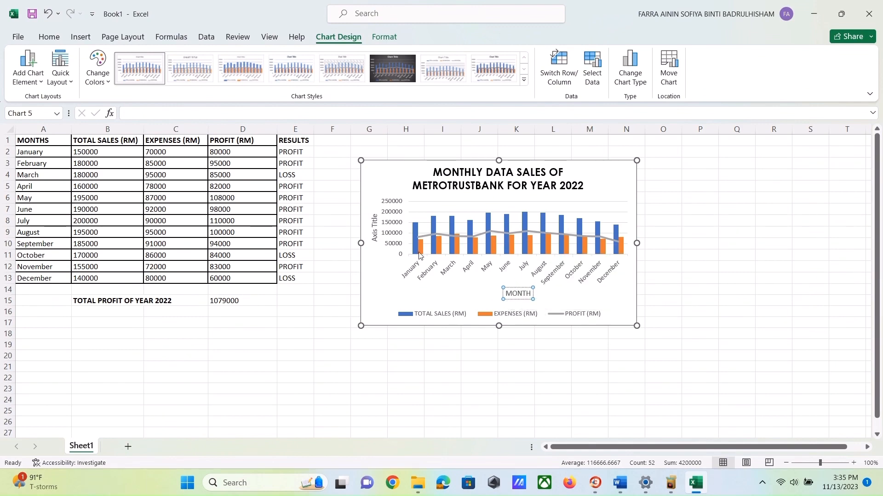
- Rename the vertical axis title as TOTAL SALES
click(373, 236)
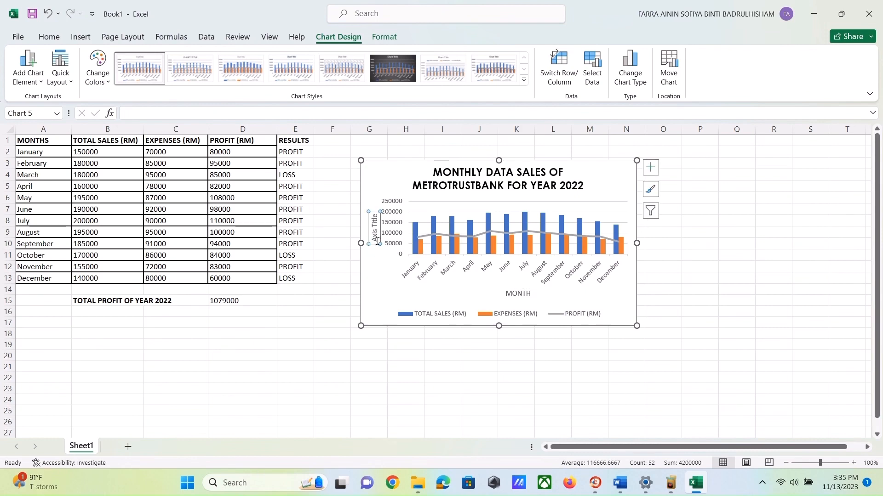
drag(377, 241, 376, 219)
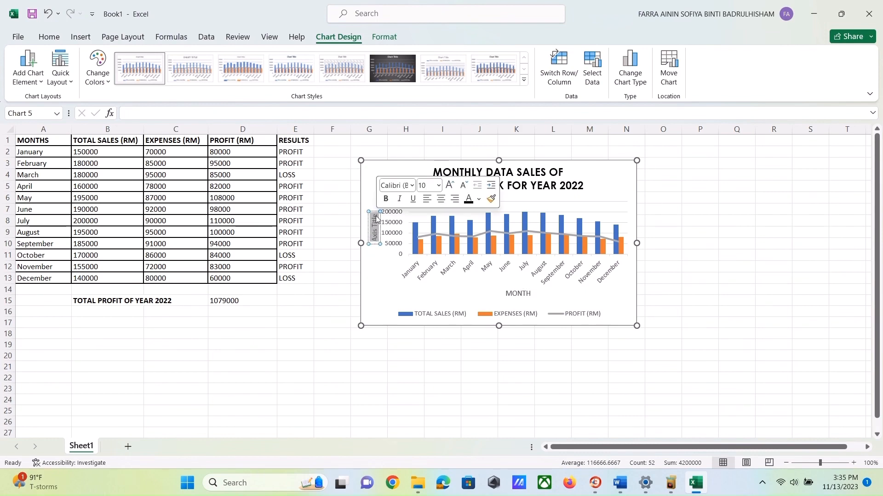
key(BackSpace)
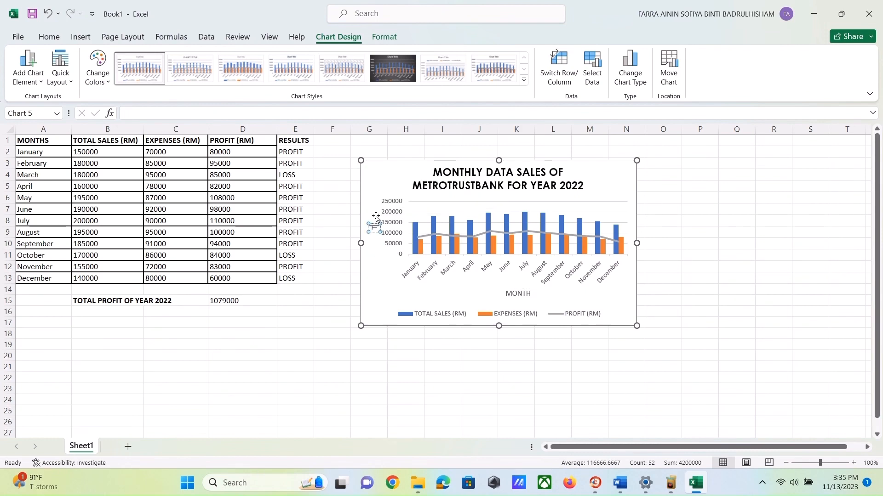
text(TOTA)
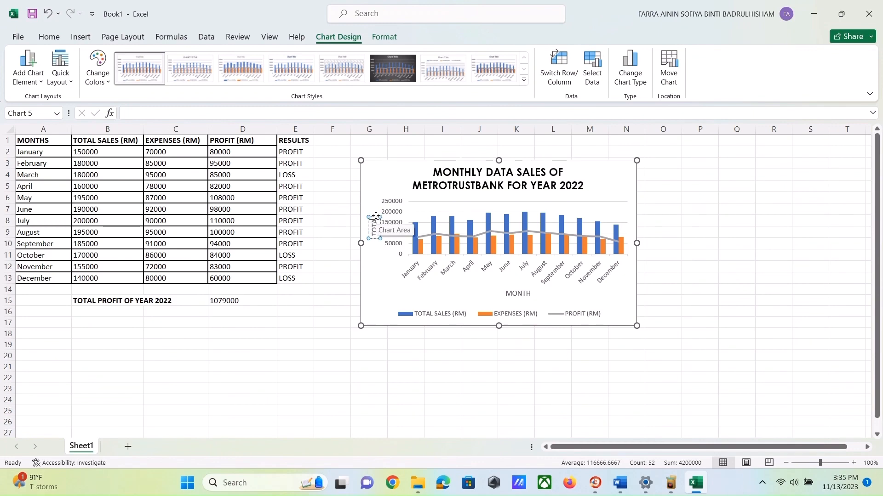
text(L SAL)
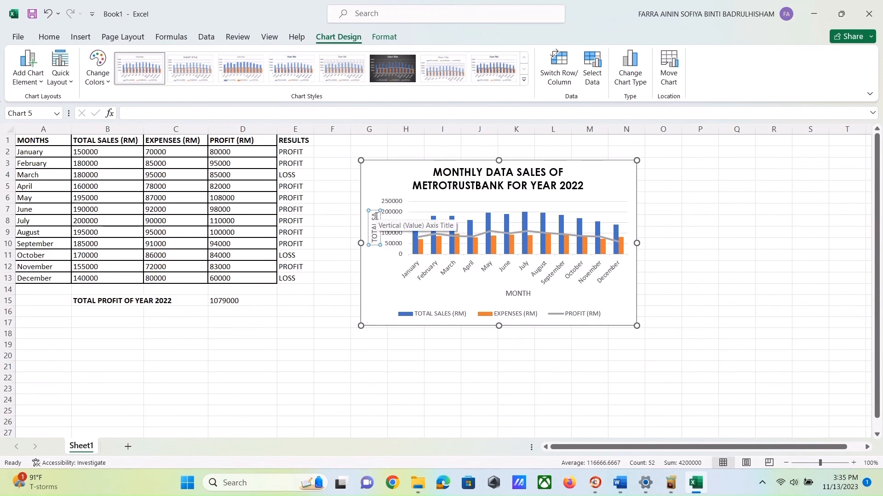
text(ES)
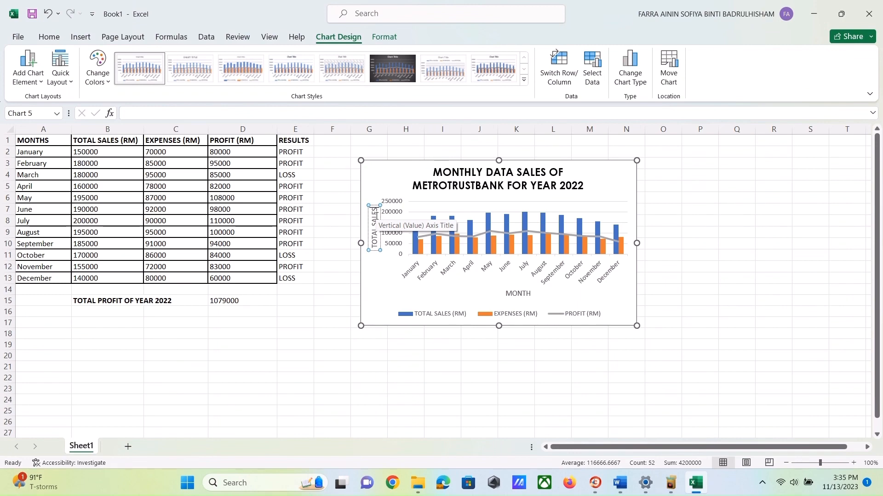
- Set the vertical axis title's font to Century Gothic in bold
drag(374, 248, 376, 212)
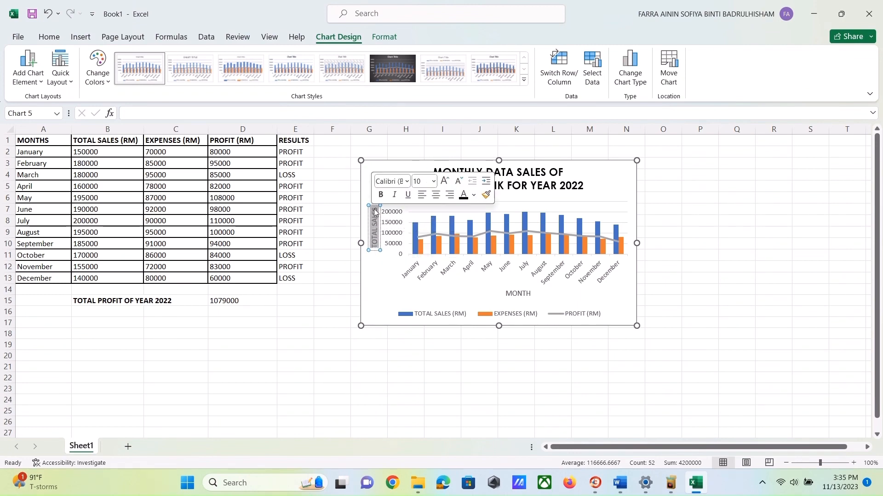
click(407, 182)
click(416, 255)
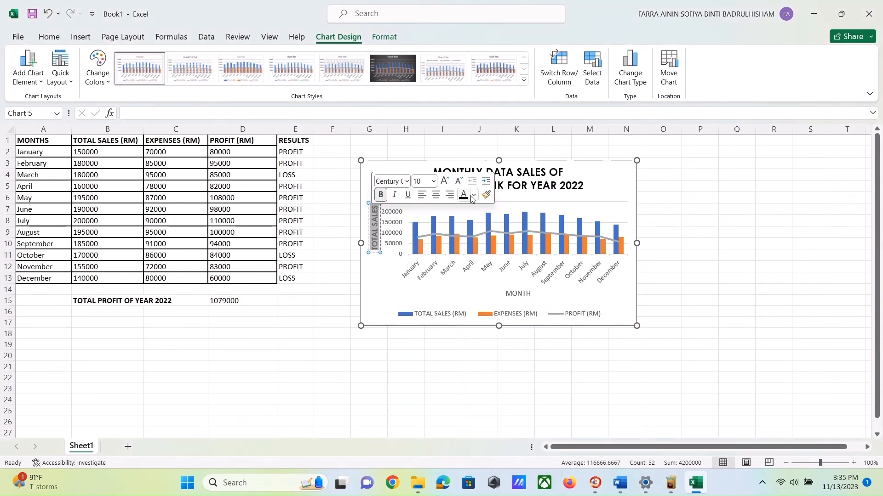
- Fill the vertical axis title with a light gold colour
right_click(377, 220)
click(419, 202)
click(475, 269)
- Give the MONTH axis title the same light gold fill and bold Century Gothic font
click(518, 293)
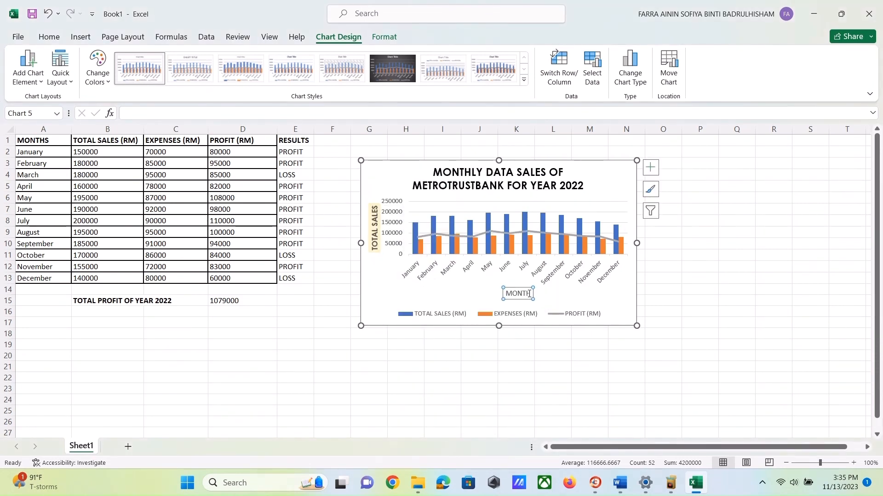
double_click(519, 293)
click(540, 267)
key(Escape)
right_click(520, 293)
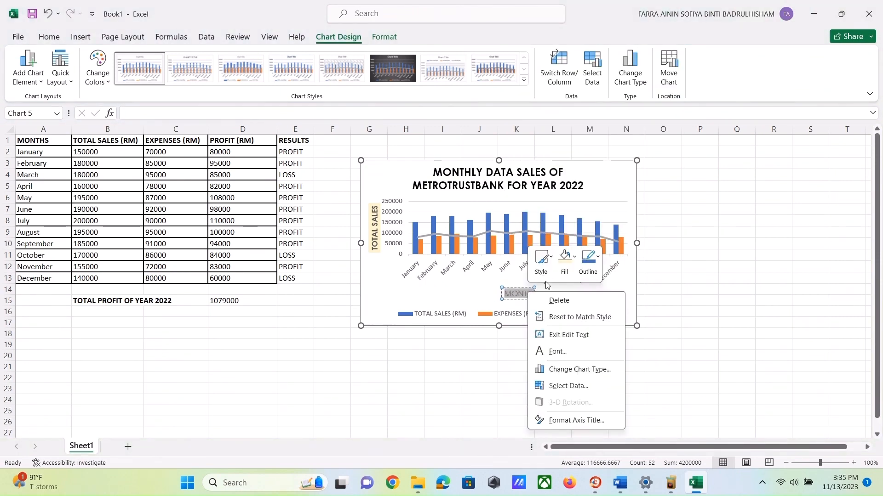
click(554, 267)
click(555, 267)
click(555, 266)
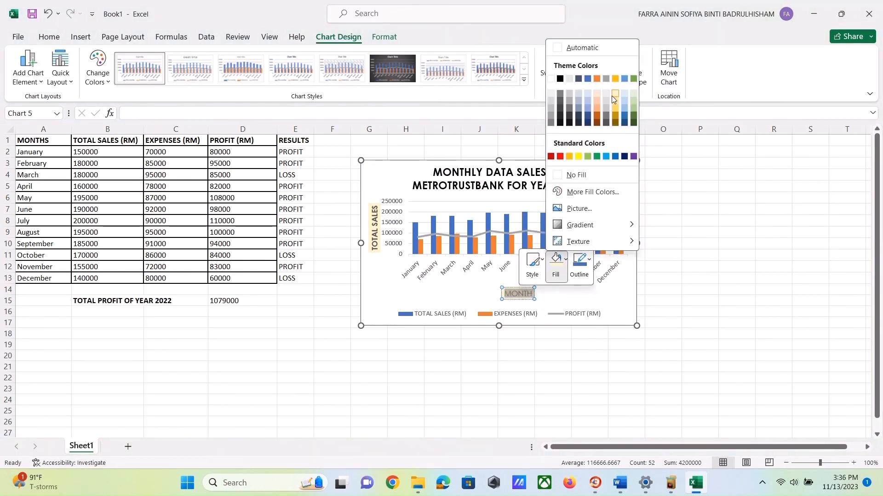
click(523, 293)
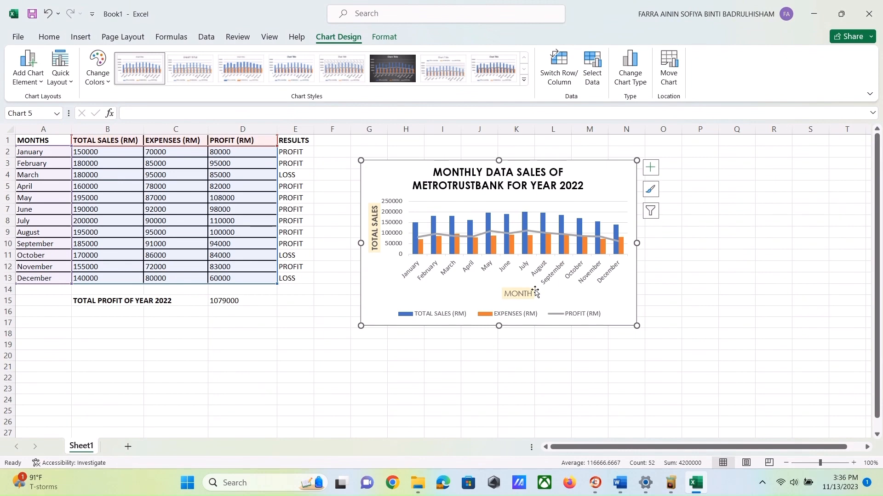
double_click(527, 294)
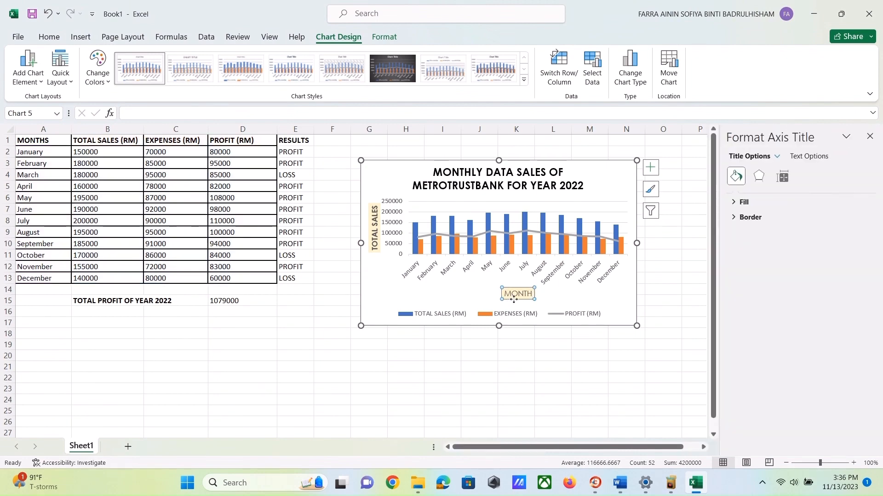
- Change the chart's colour scheme to the fourth Colorful palette with green, blue and gold
click(628, 302)
click(651, 190)
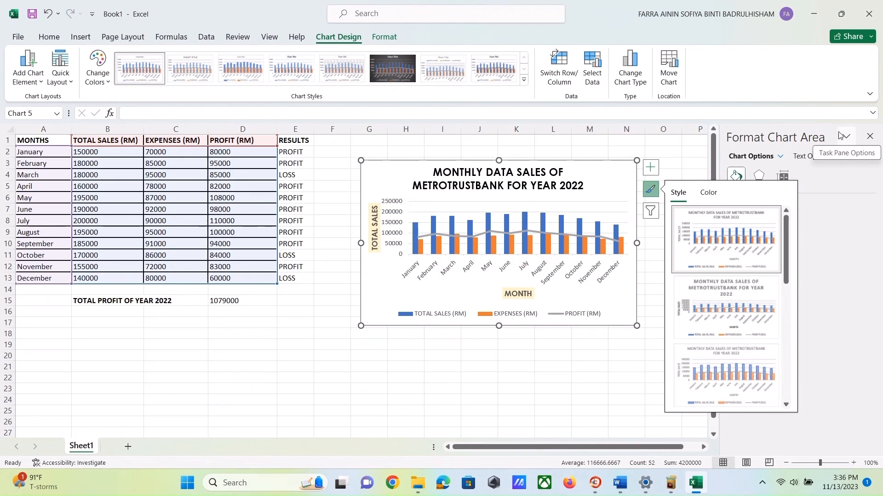
click(870, 136)
click(710, 193)
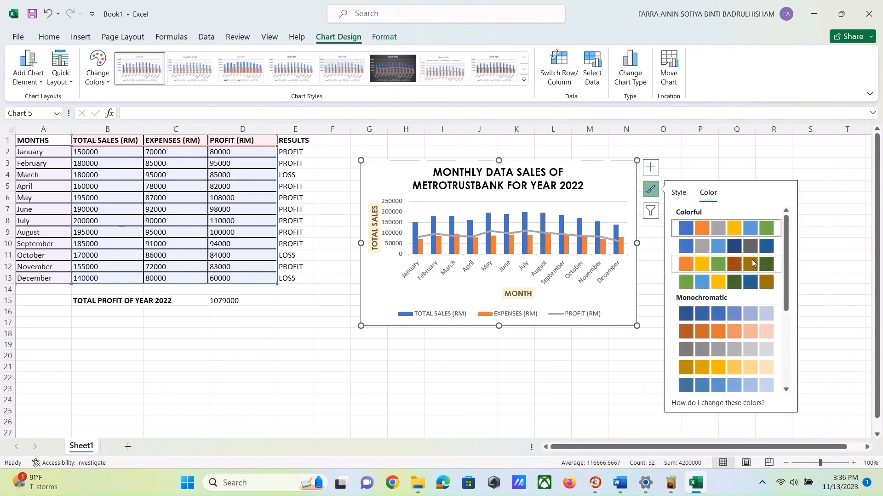
scroll(708, 315, down, 2)
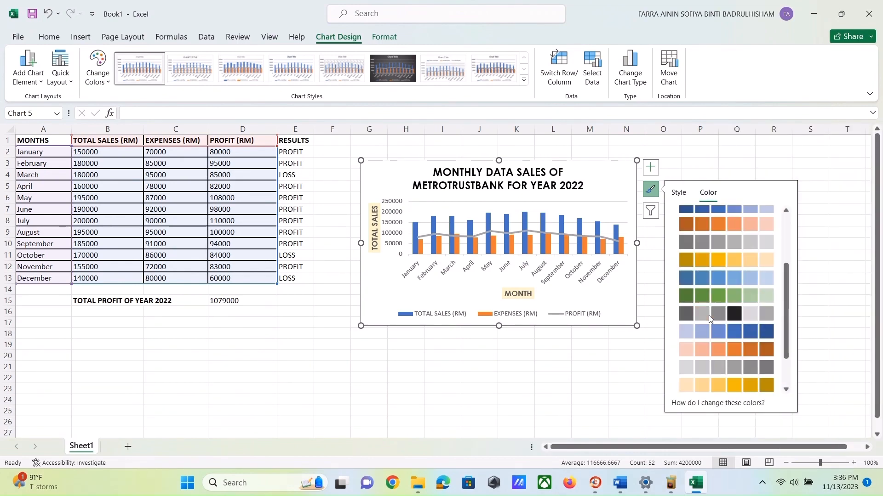
scroll(708, 316, up, 2)
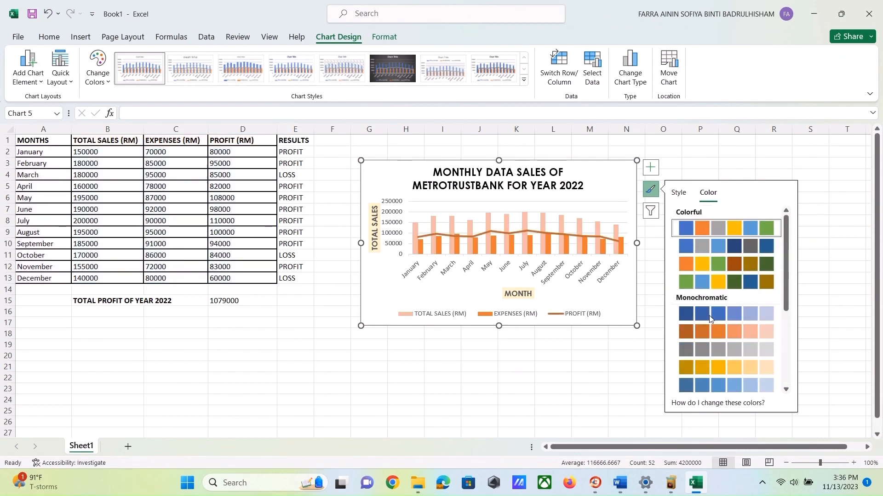
click(707, 282)
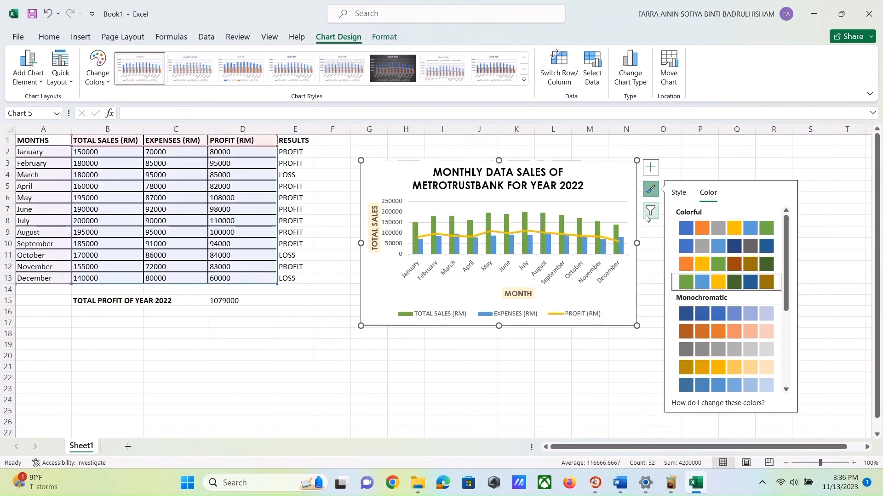
- Examine the chart style gallery and the chart filter's series and category options
click(679, 194)
scroll(707, 312, down, 5)
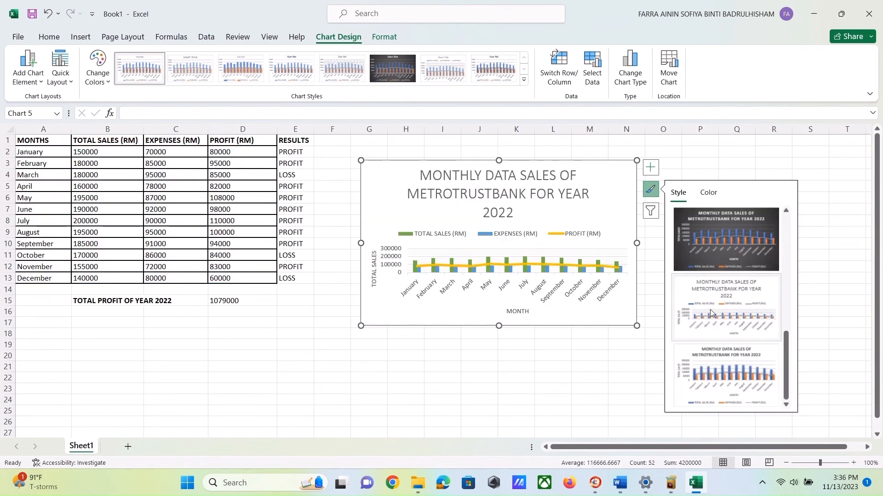
scroll(709, 310, up, 5)
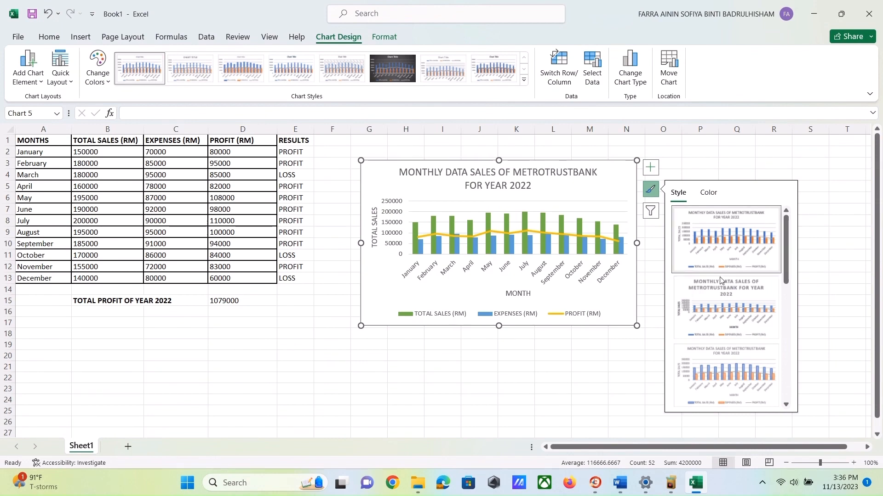
scroll(709, 370, down, 5)
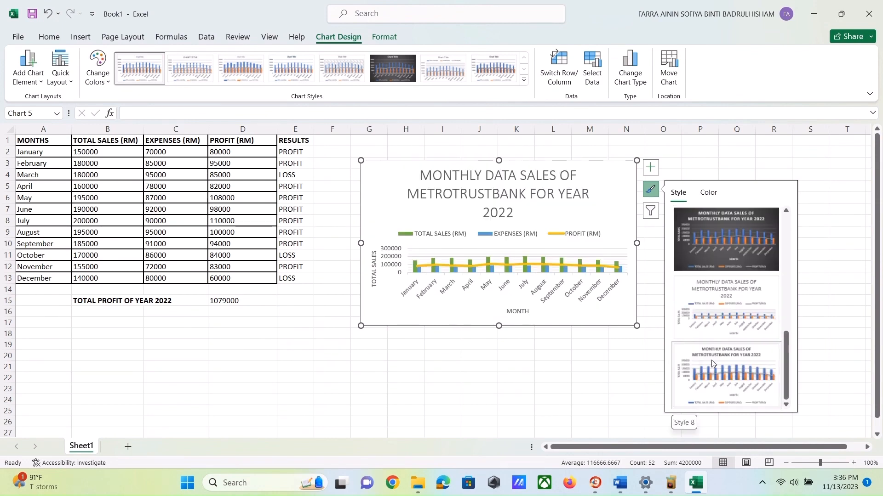
click(711, 360)
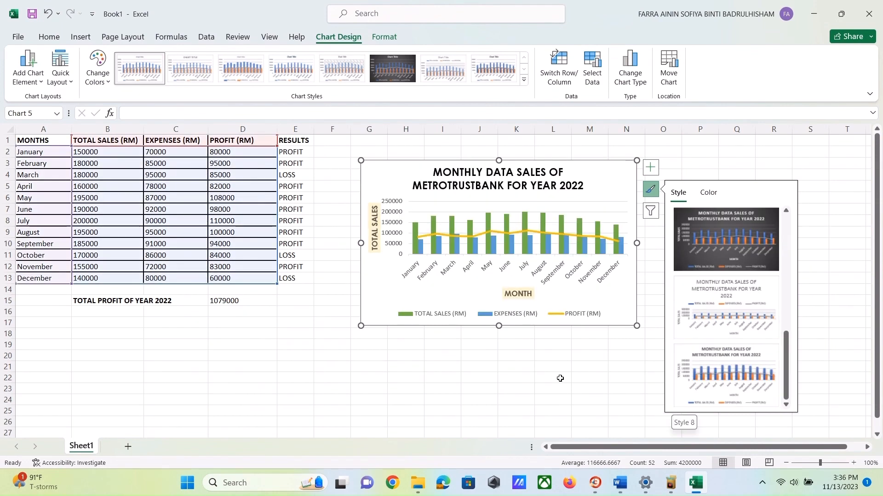
click(653, 215)
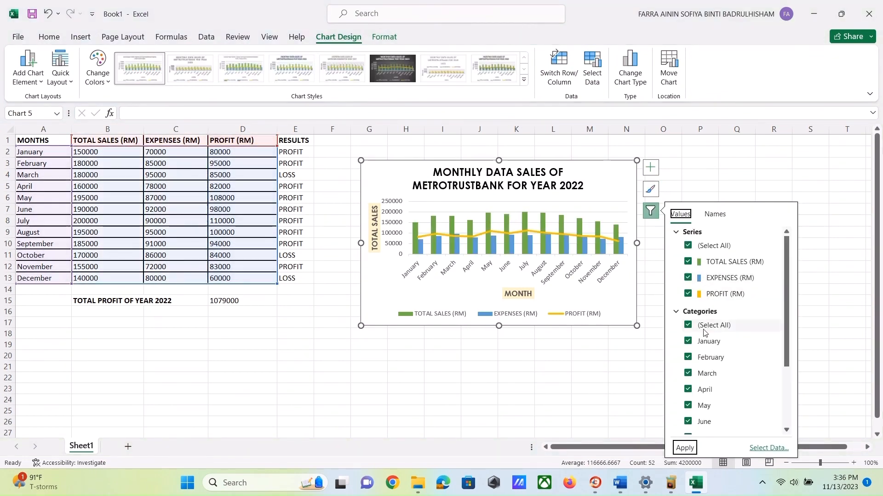
scroll(703, 345, down, 2)
scroll(703, 345, up, 2)
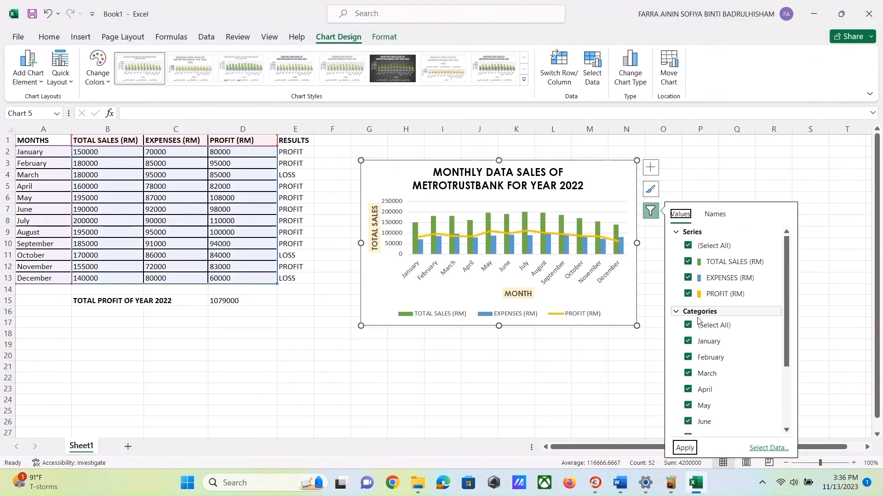
scroll(697, 343, down, 1)
scroll(701, 363, down, 1)
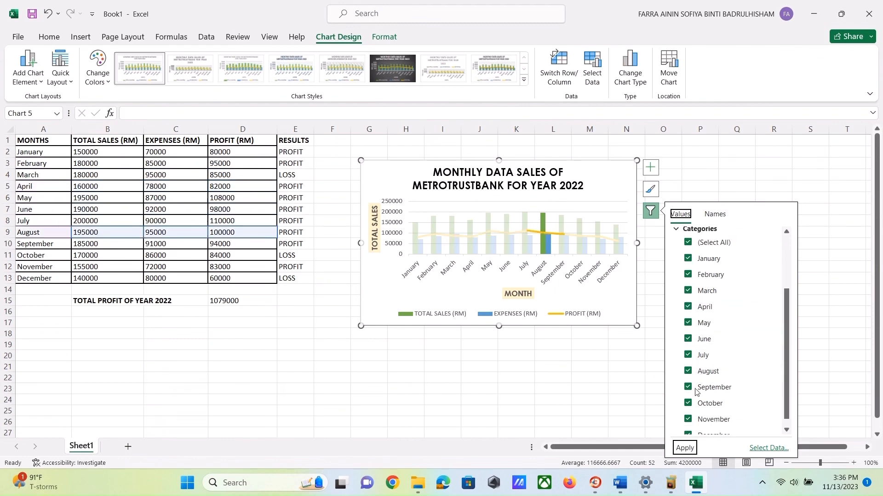
scroll(694, 295, up, 3)
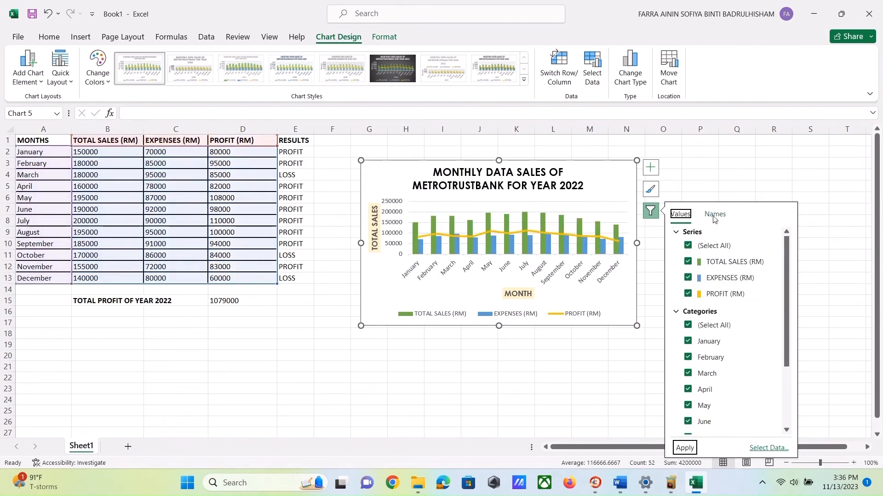
click(664, 278)
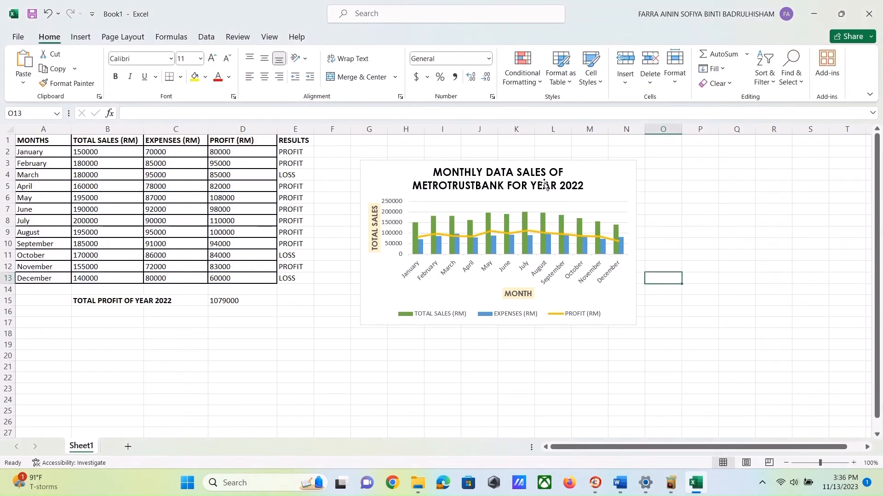
- Browse the chart types in the Change Chart Type dialog and close it without changing the chart
click(545, 184)
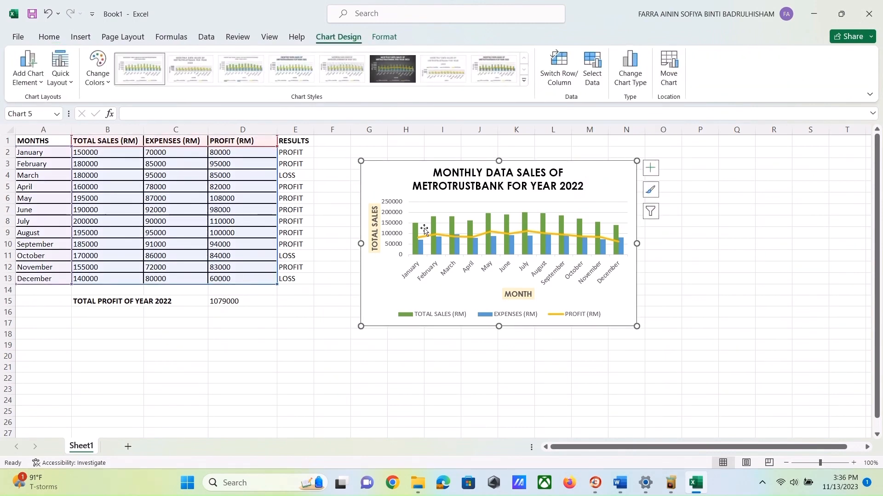
click(633, 82)
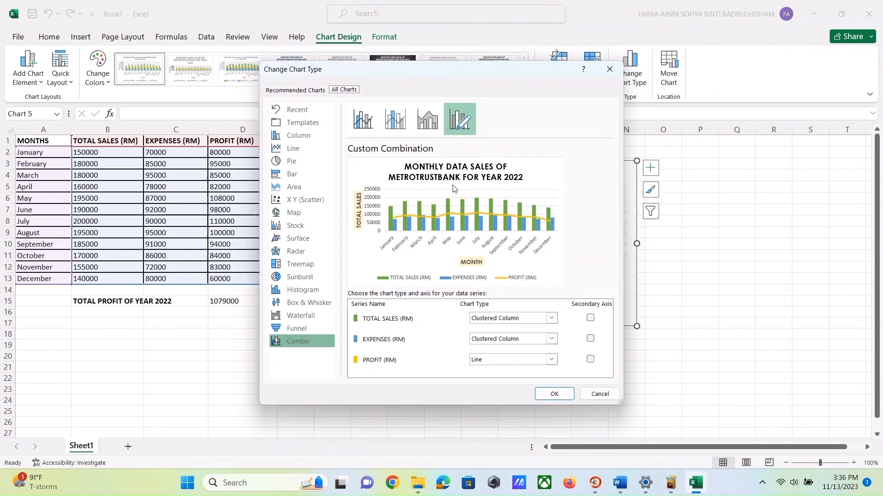
click(428, 120)
click(393, 123)
click(363, 120)
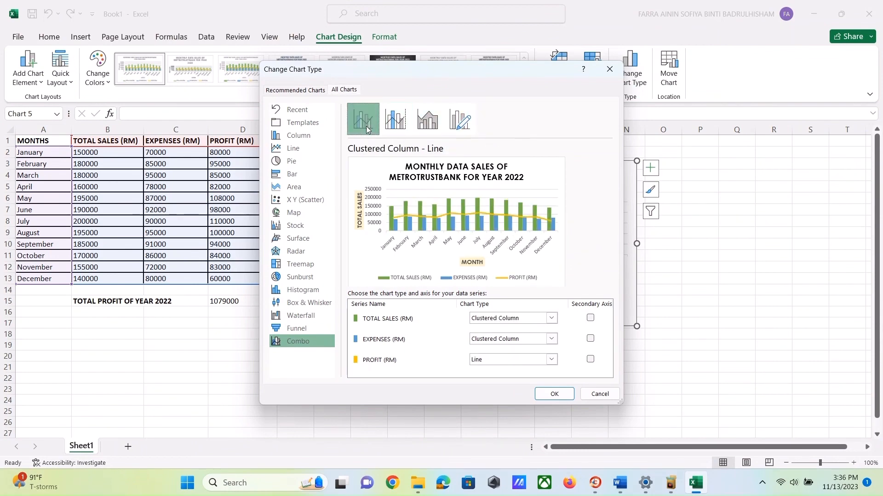
click(304, 162)
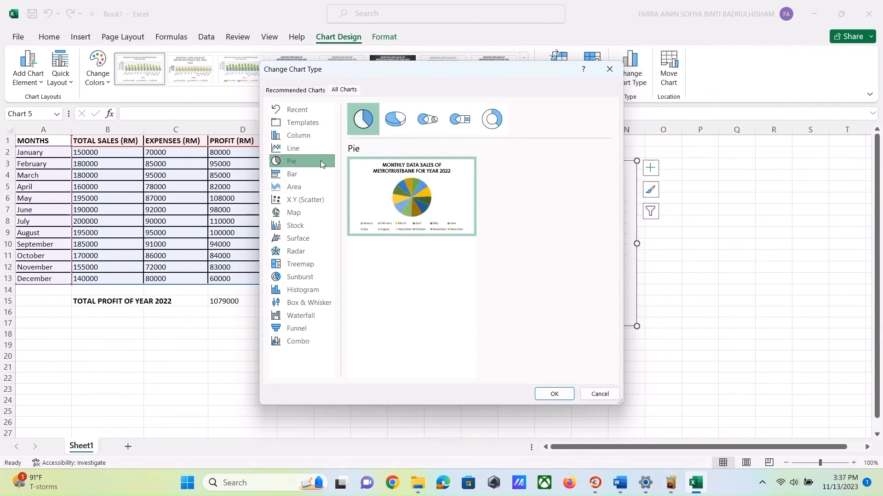
click(307, 185)
click(299, 211)
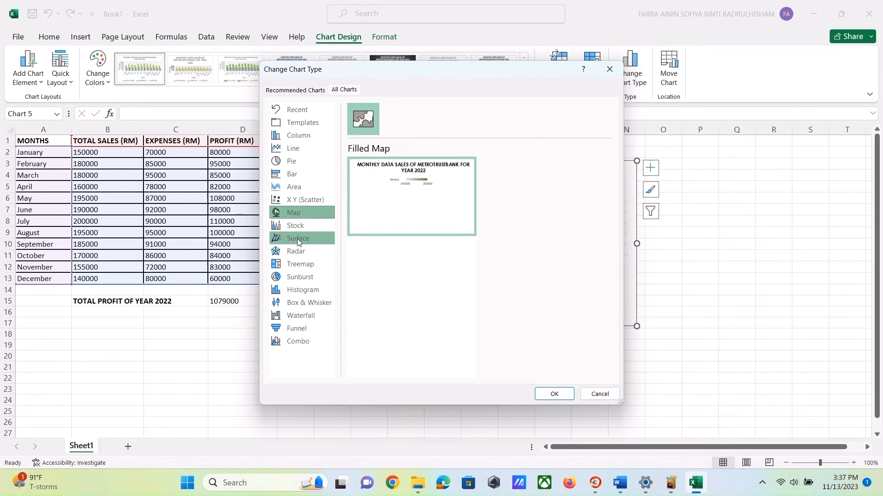
click(301, 238)
click(617, 74)
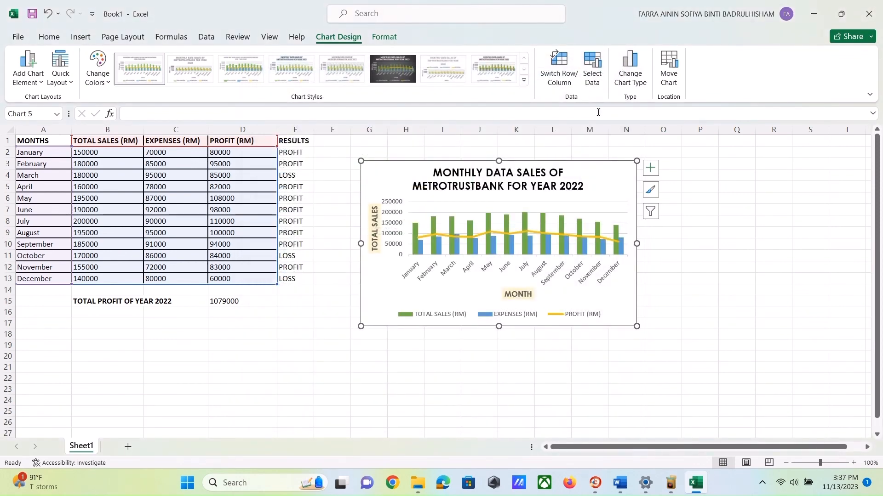